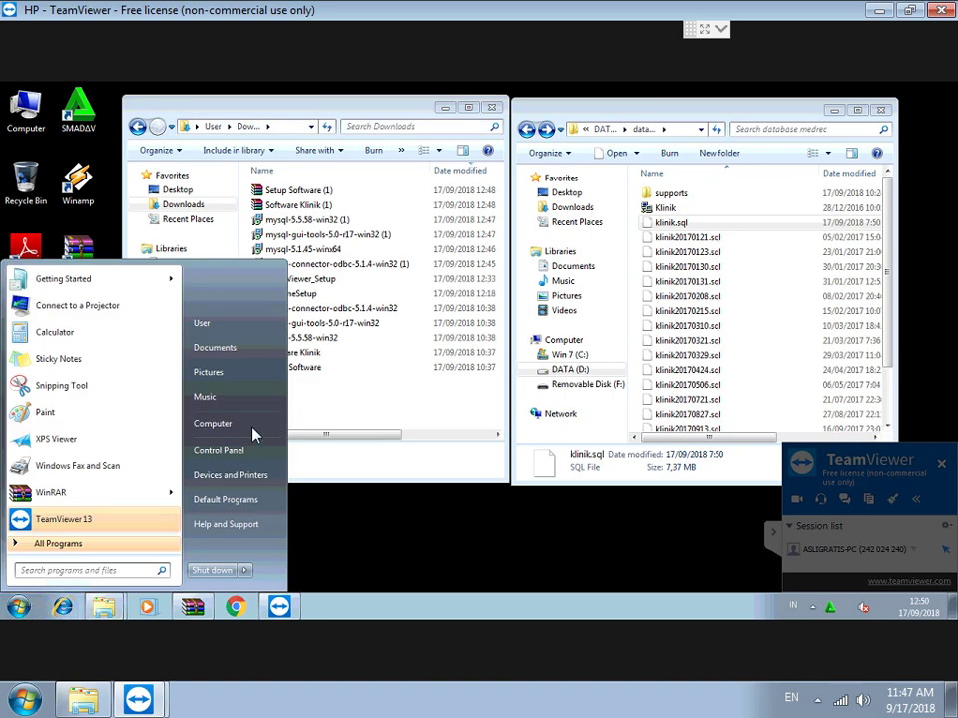
Check this computer's system properties, then close the system information window.
right_click(223, 432)
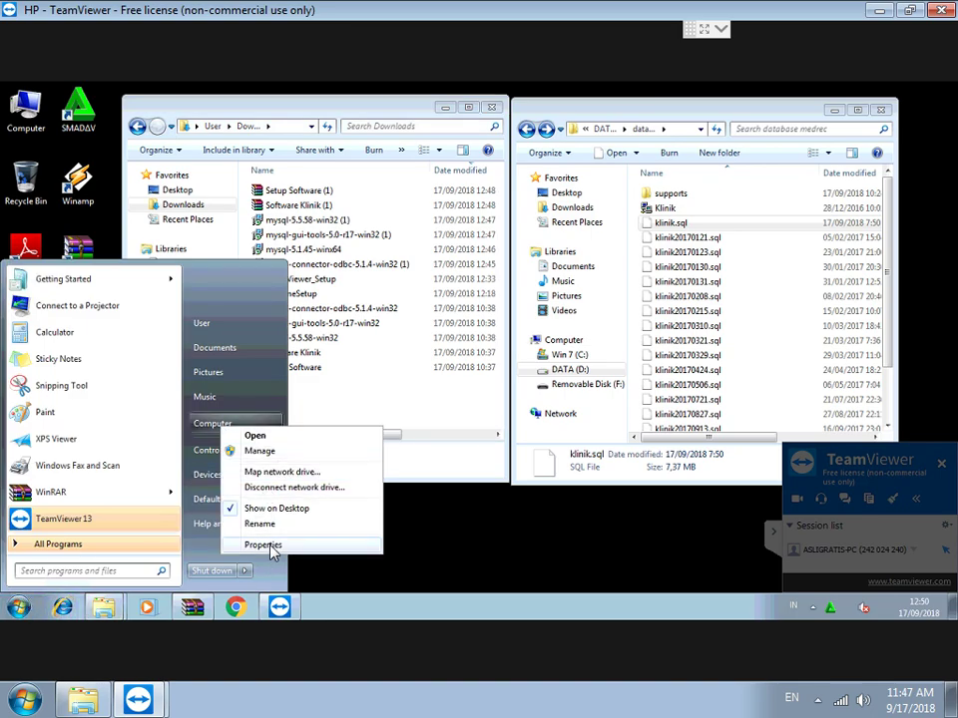
left_click(273, 546)
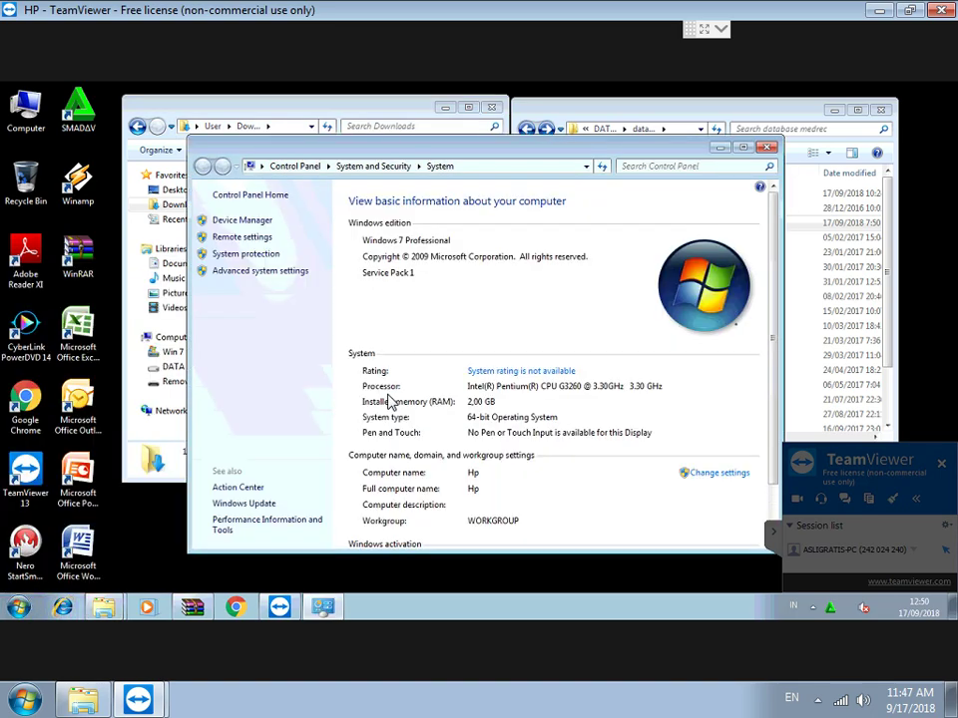
left_click(767, 149)
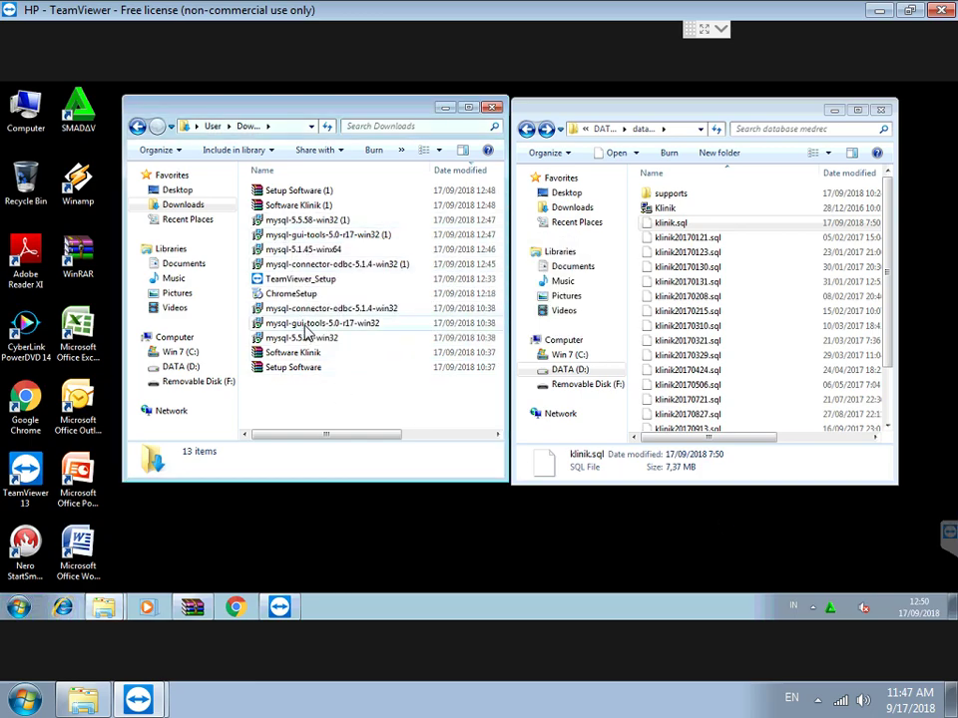
Run mysql-5.1.45-winx64 and install MySQL Server 5.1 with the Typical setup.
double_click(329, 251)
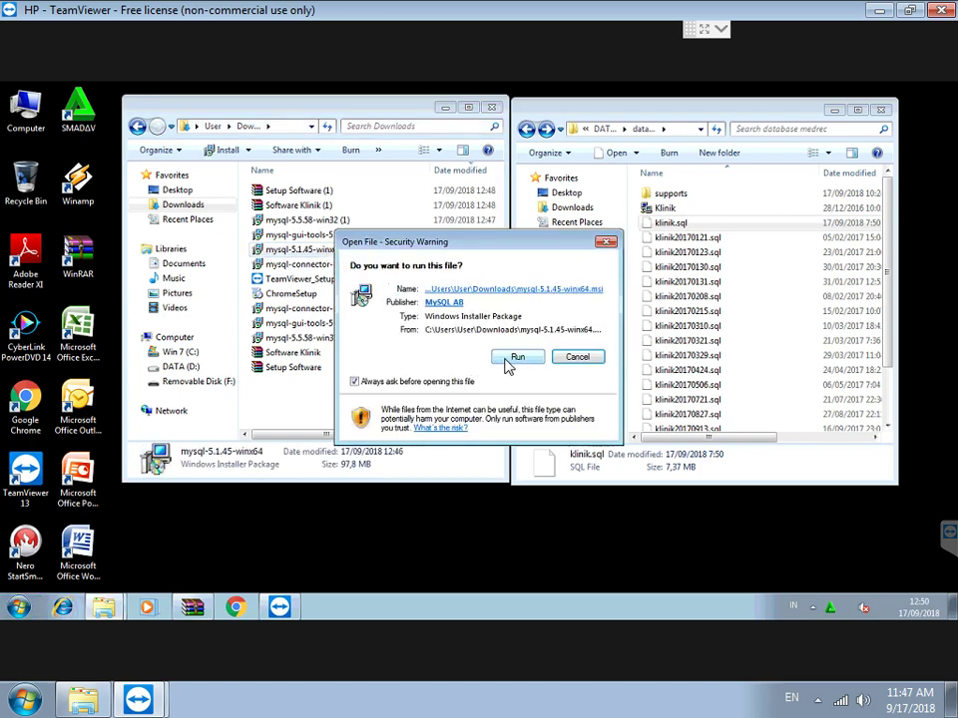
left_click(507, 361)
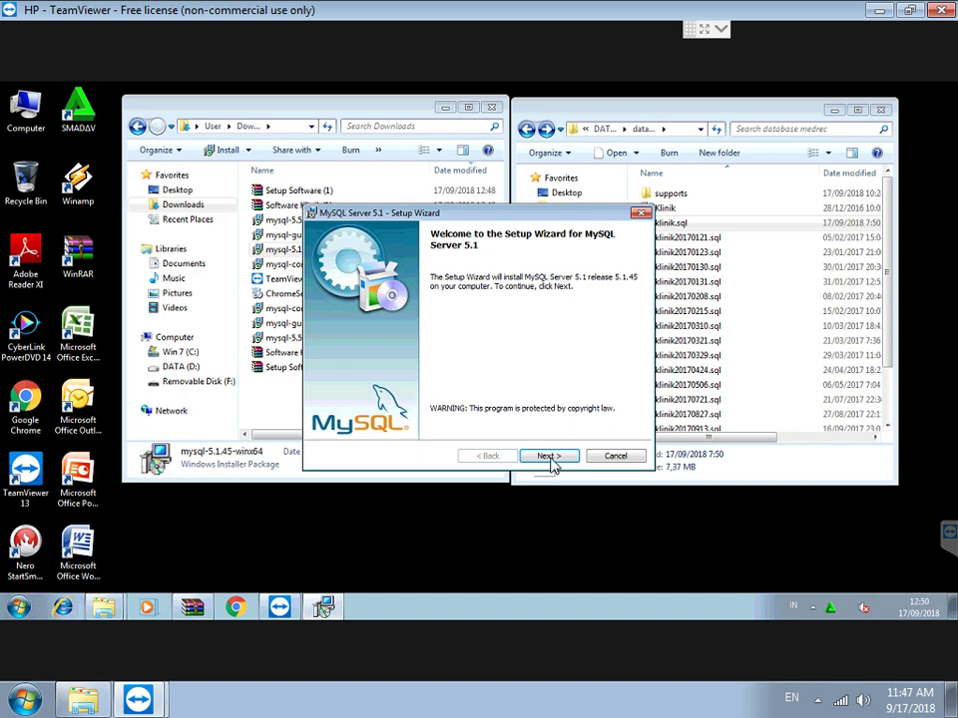
left_click(549, 456)
left_click(550, 459)
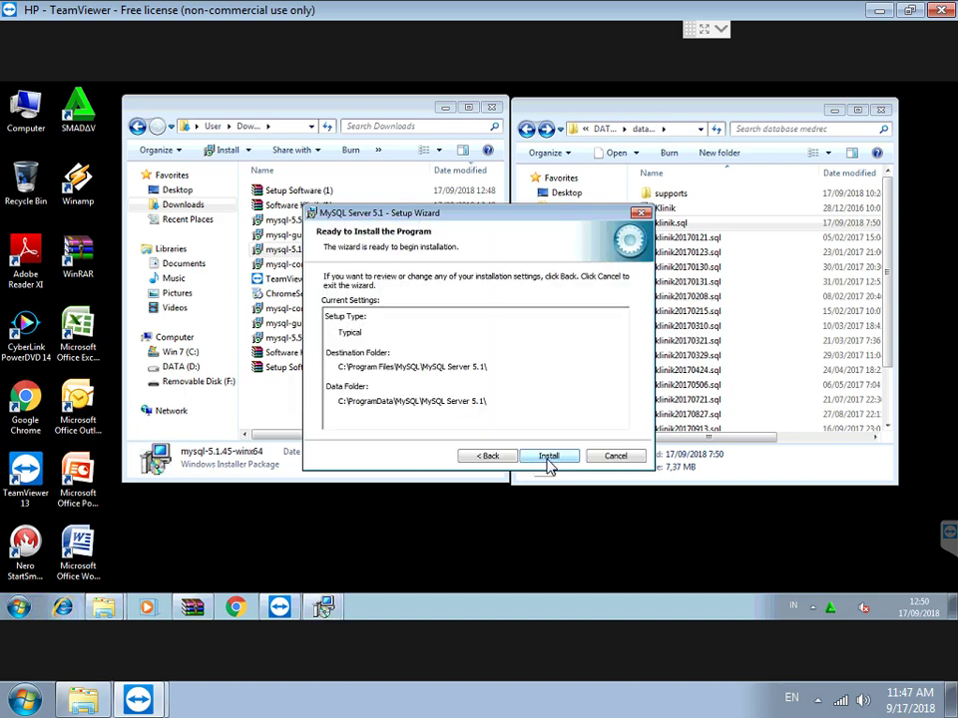
left_click(547, 459)
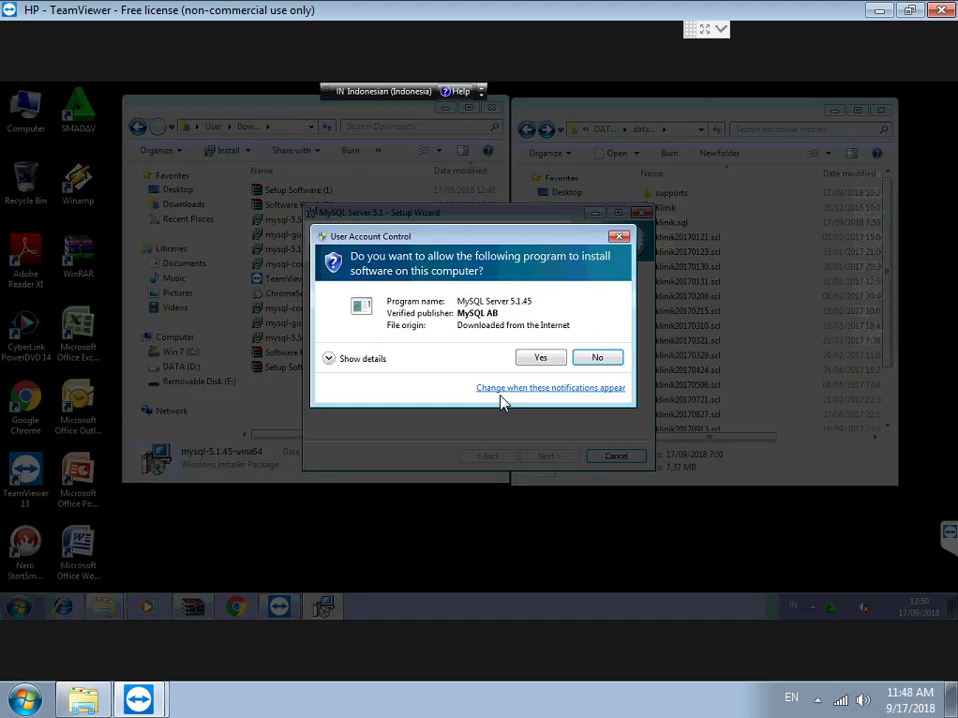
left_click(535, 362)
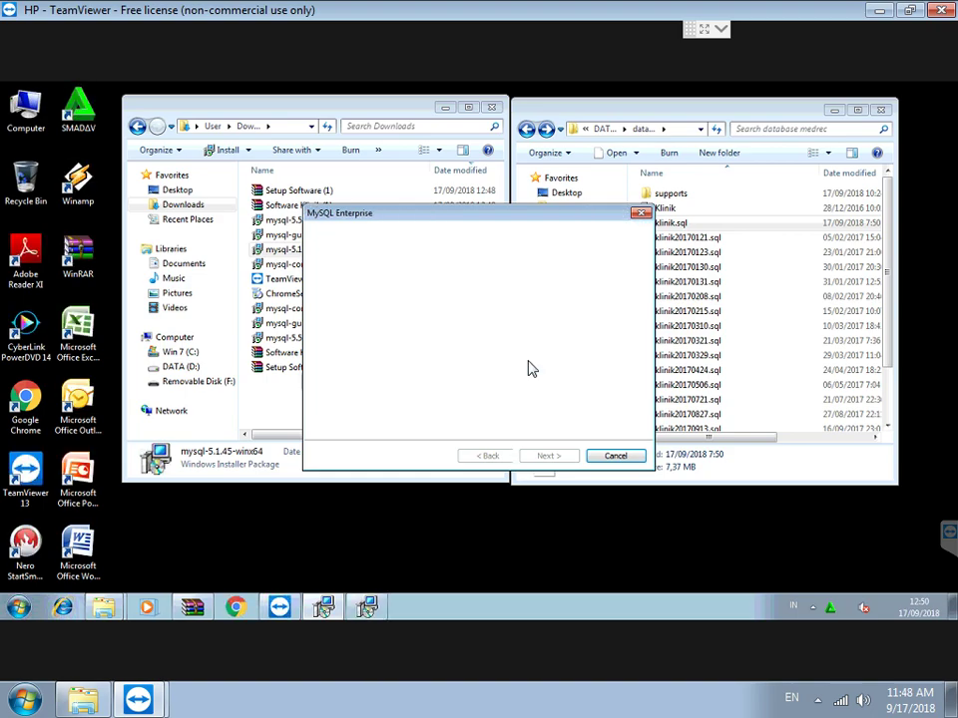
Skip the Enterprise pages and registration, then finish setup to launch server configuration.
left_click(547, 456)
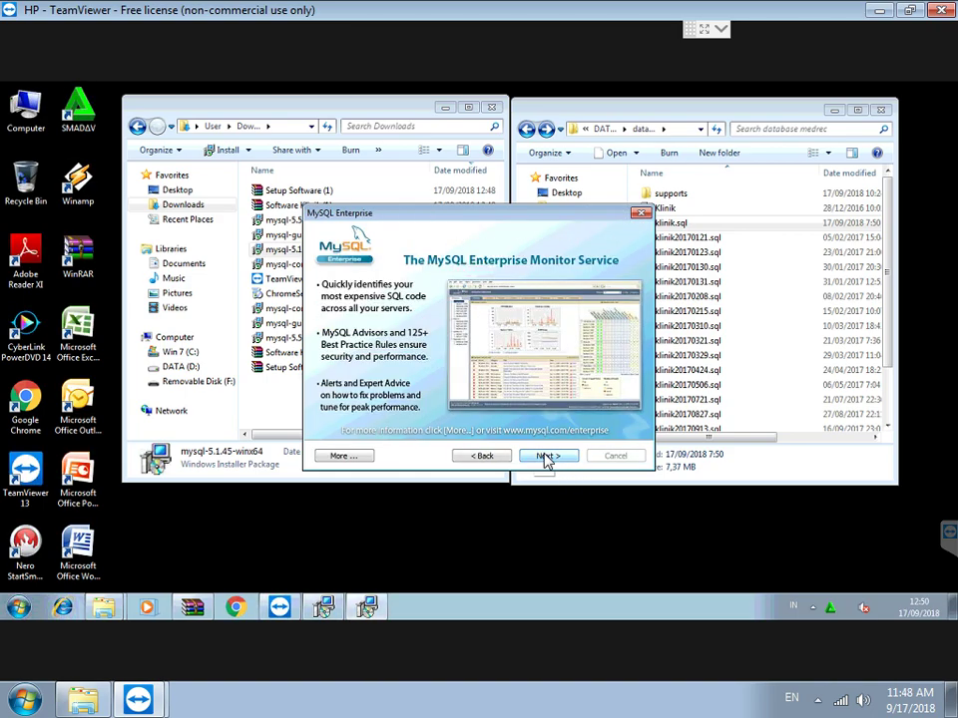
left_click(547, 456)
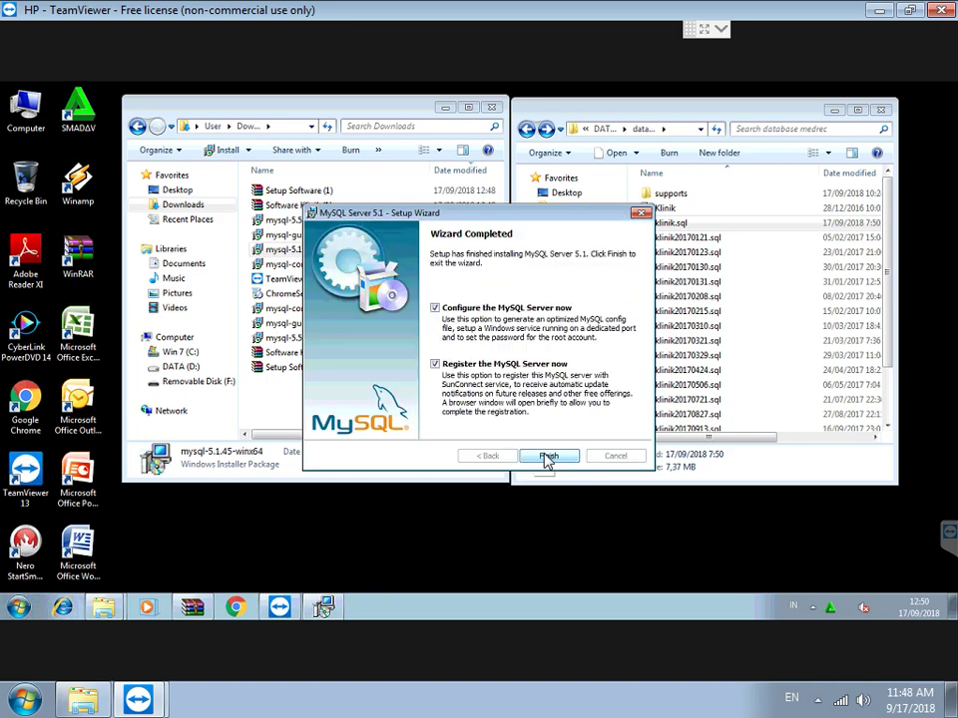
left_click(435, 365)
left_click(549, 457)
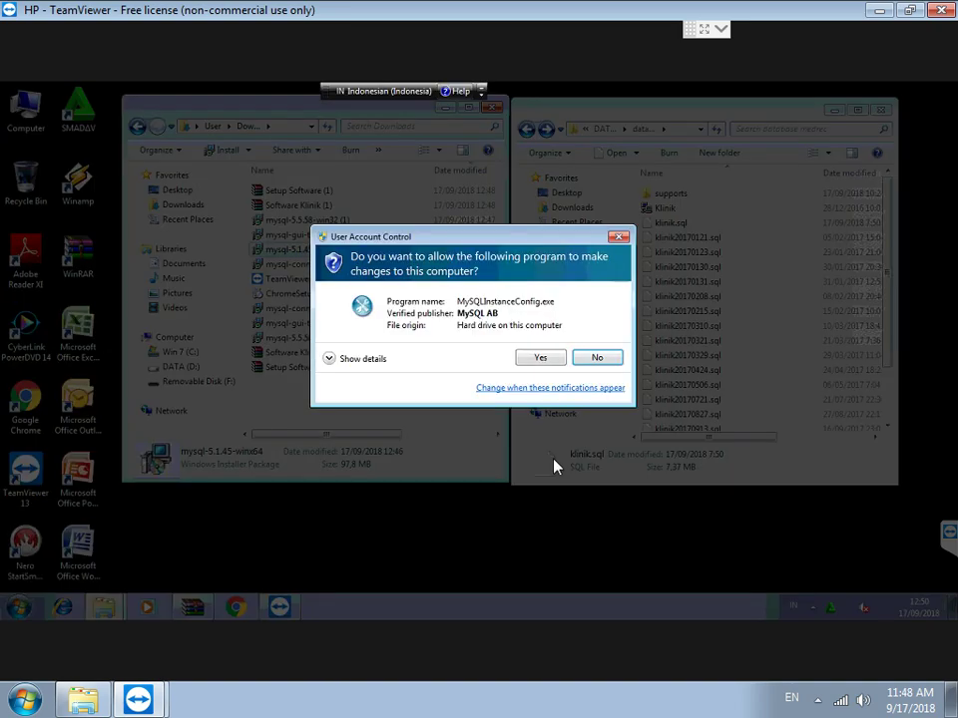
Start a Detailed Configuration: developer machine, multifunctional database, default InnoDB location and connections.
left_click(541, 361)
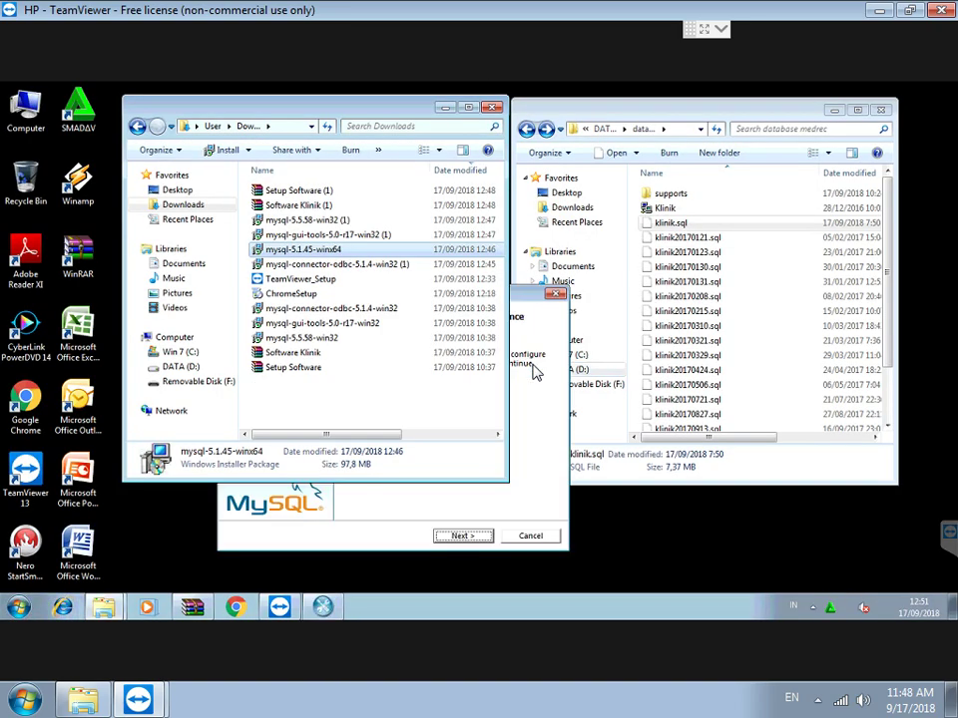
left_click(454, 537)
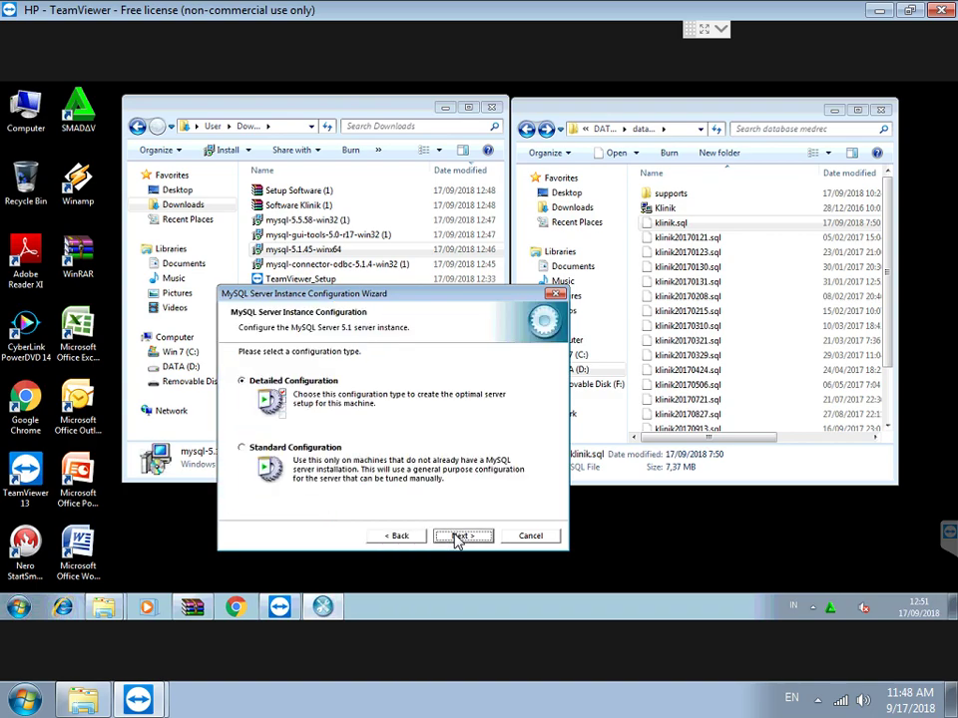
left_click(457, 536)
left_click(459, 537)
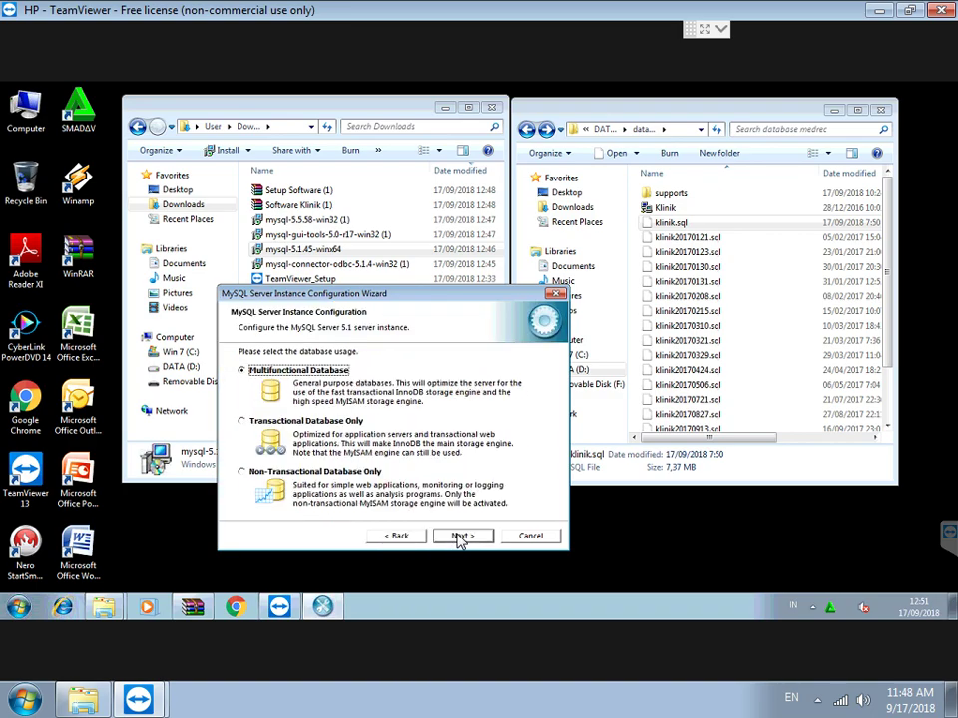
left_click(459, 537)
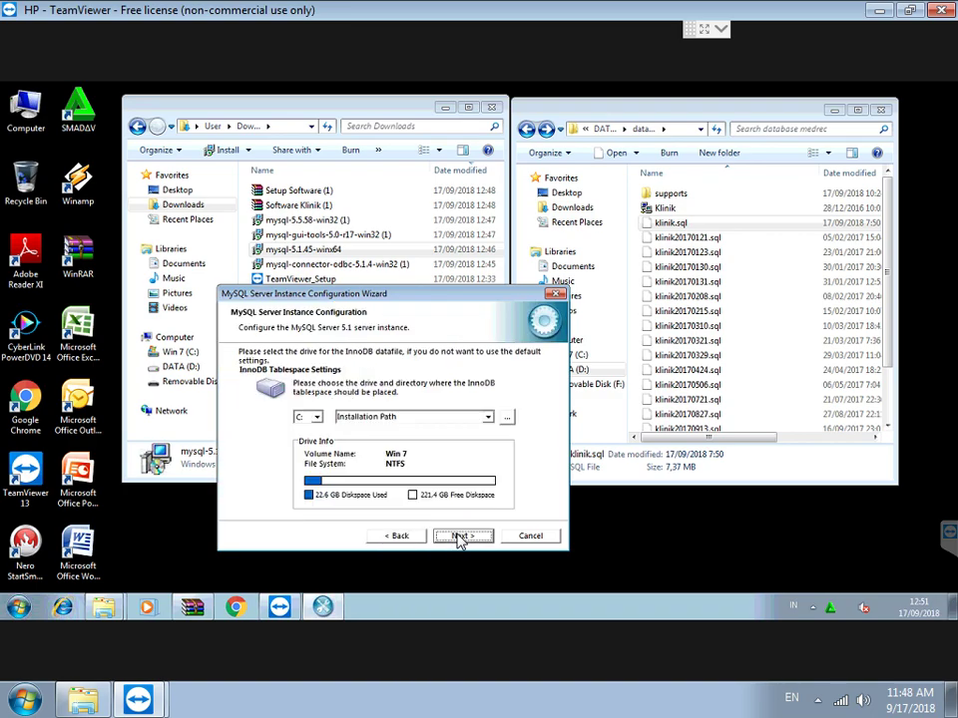
left_click(459, 537)
left_click(459, 537)
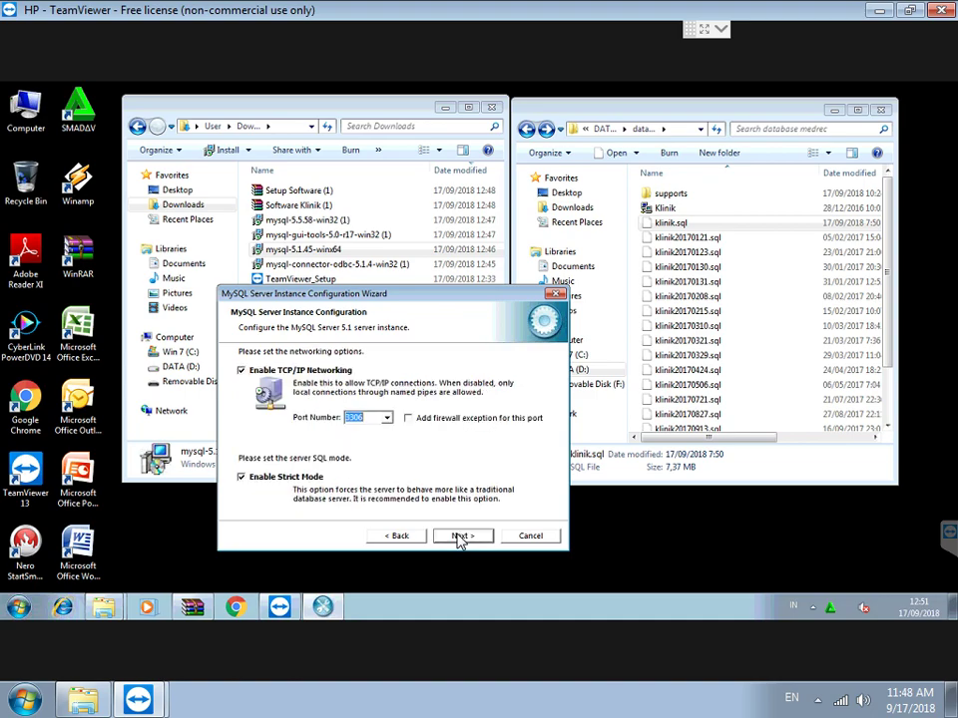
Add a firewall exception for port 3306, keep latin1 and the Windows service options.
left_click(409, 418)
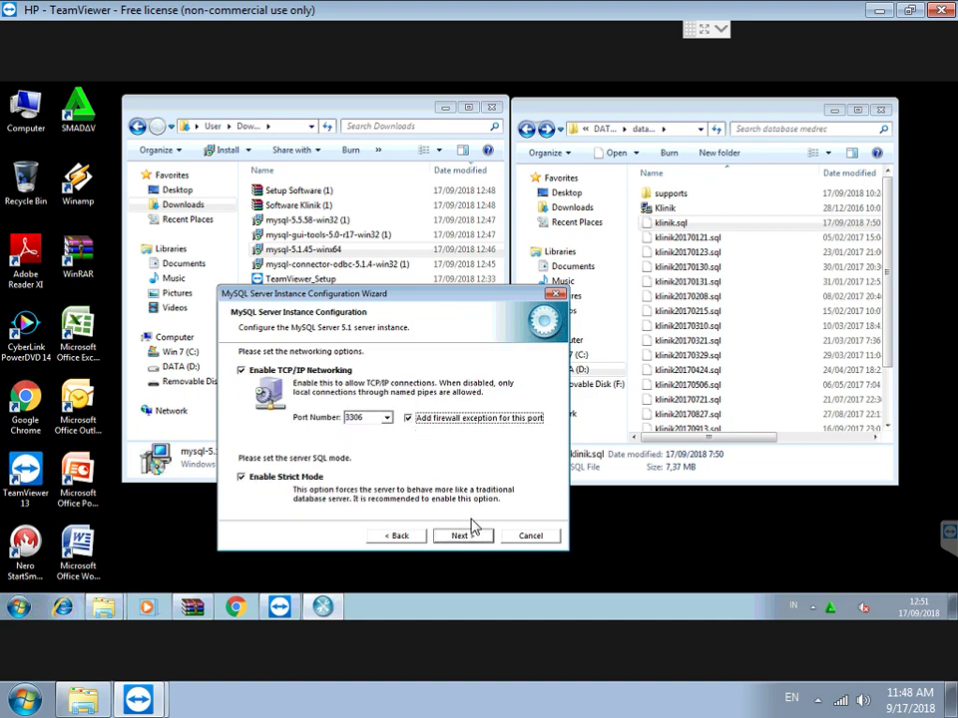
left_click(469, 539)
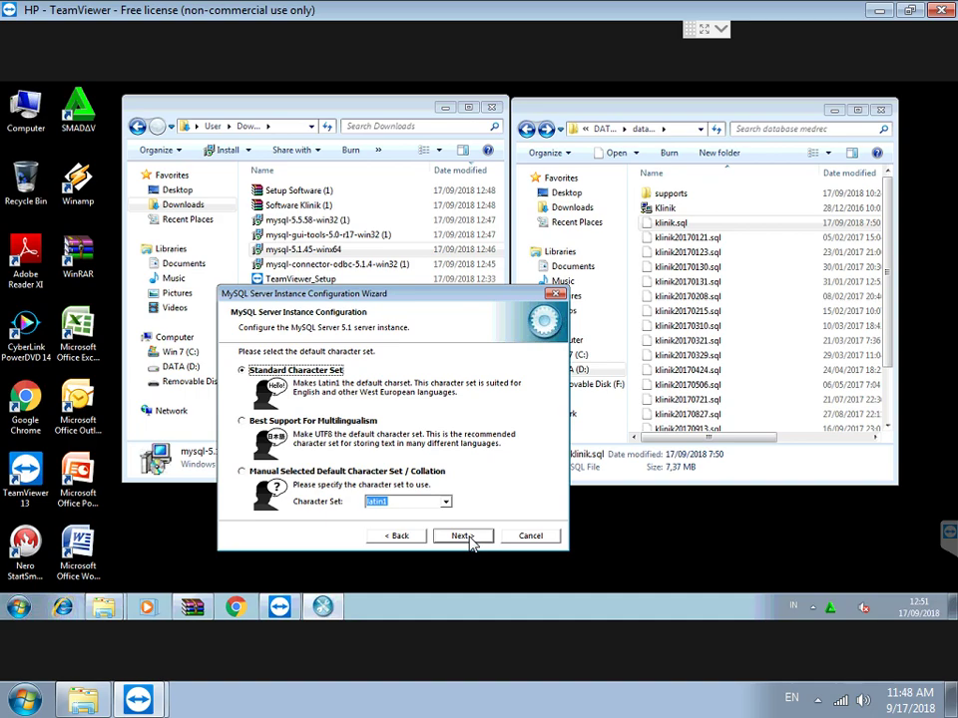
left_click(468, 537)
left_click(463, 537)
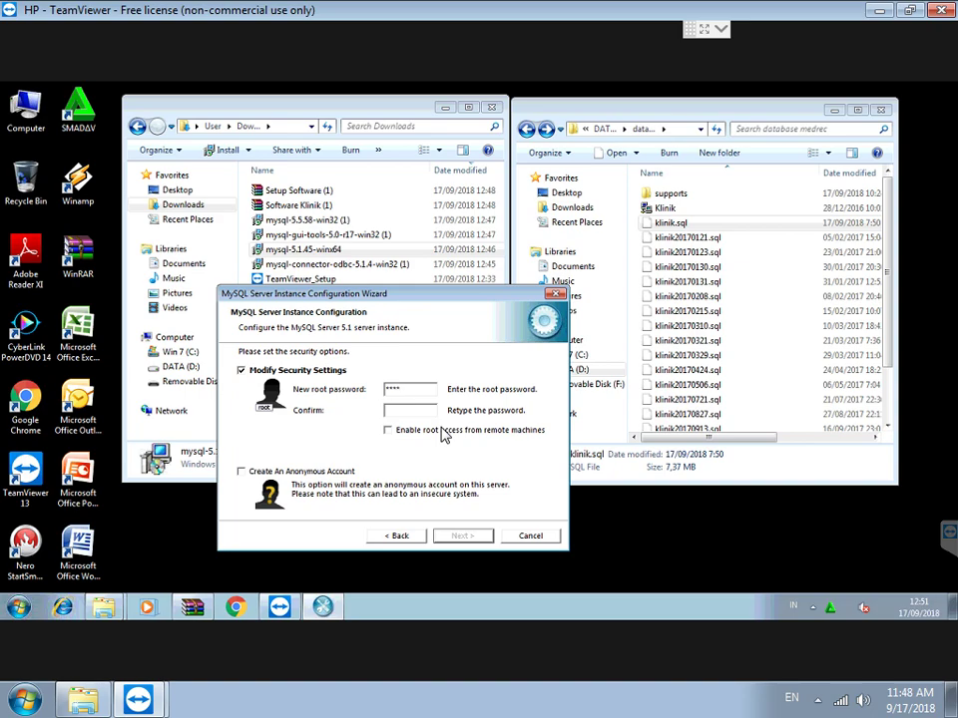
Set the root password with remote root access, execute the configuration and finish.
type("**")
left_click(444, 433)
left_click(462, 537)
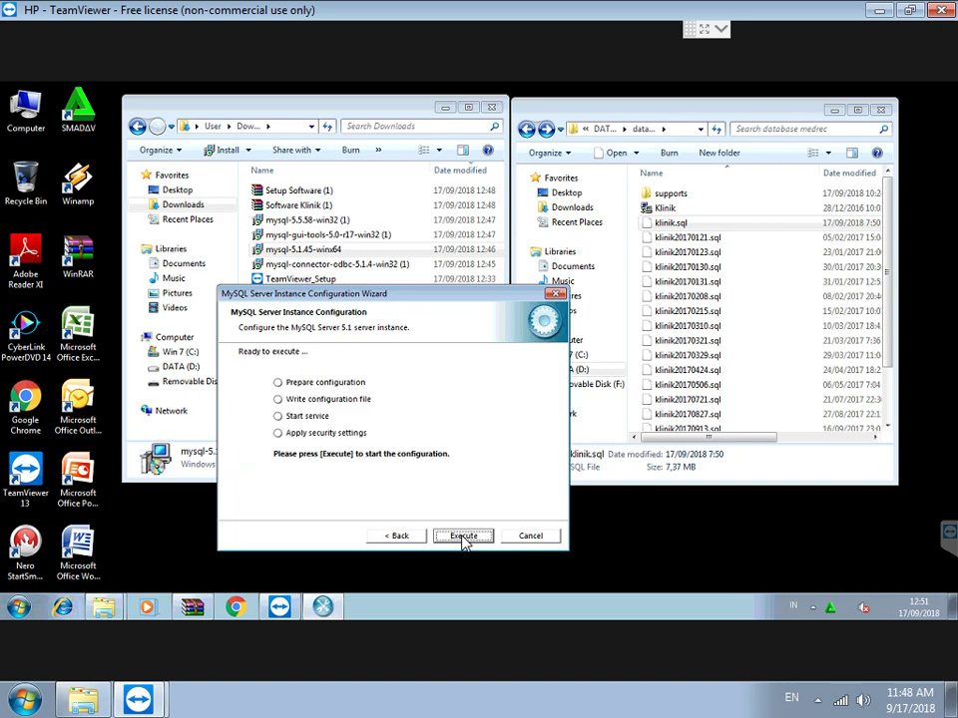
left_click(463, 537)
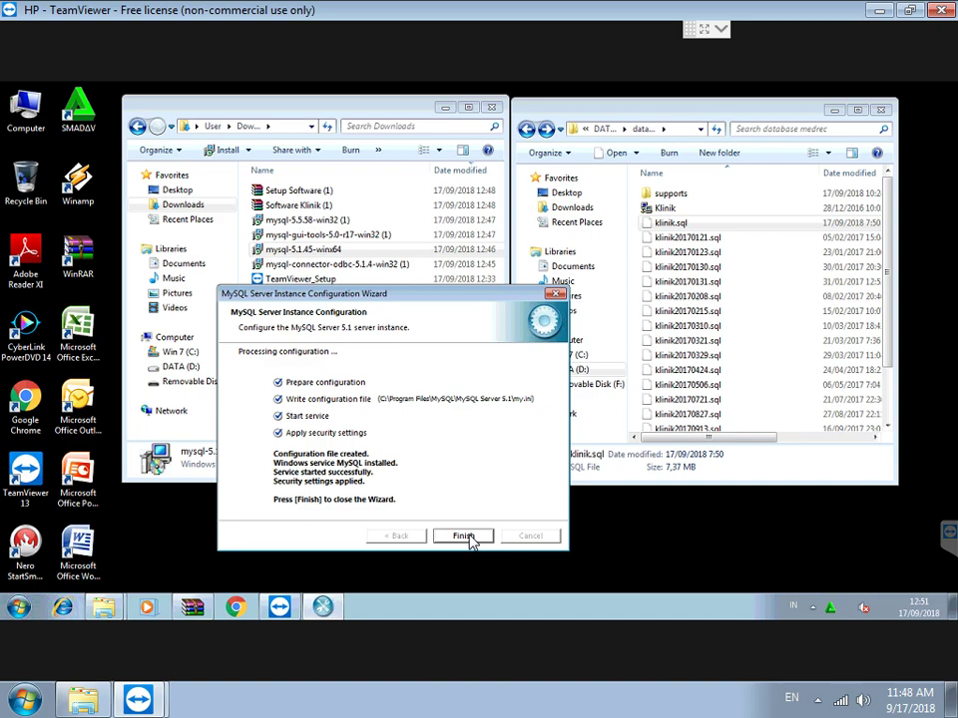
left_click(463, 536)
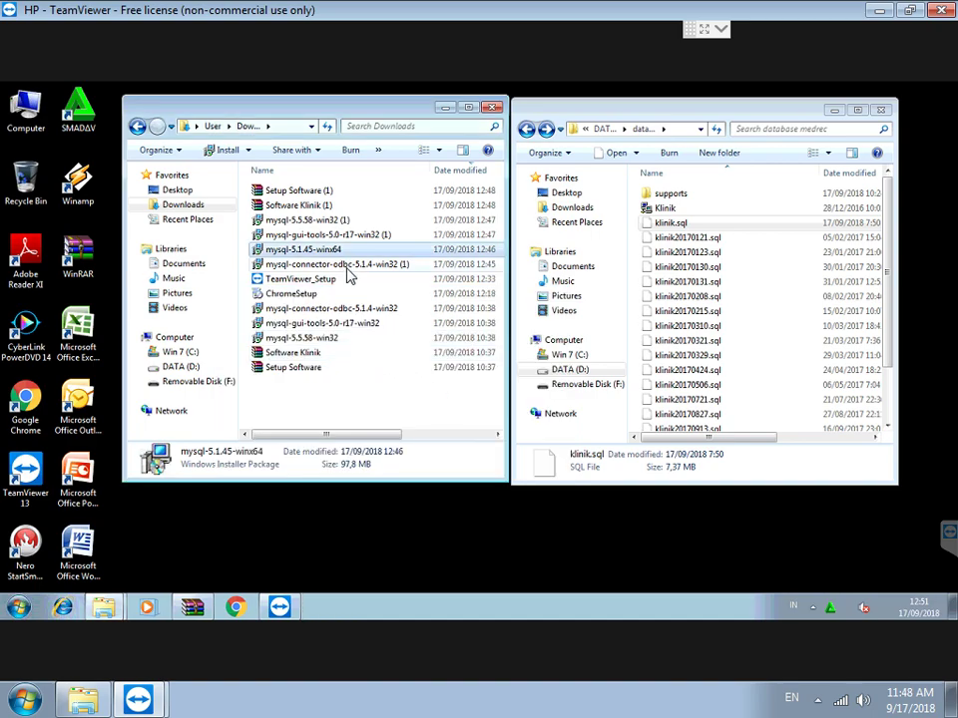
Run the MySQL Connector/ODBC 5.1.4 installer and complete its Typical setup.
double_click(341, 265)
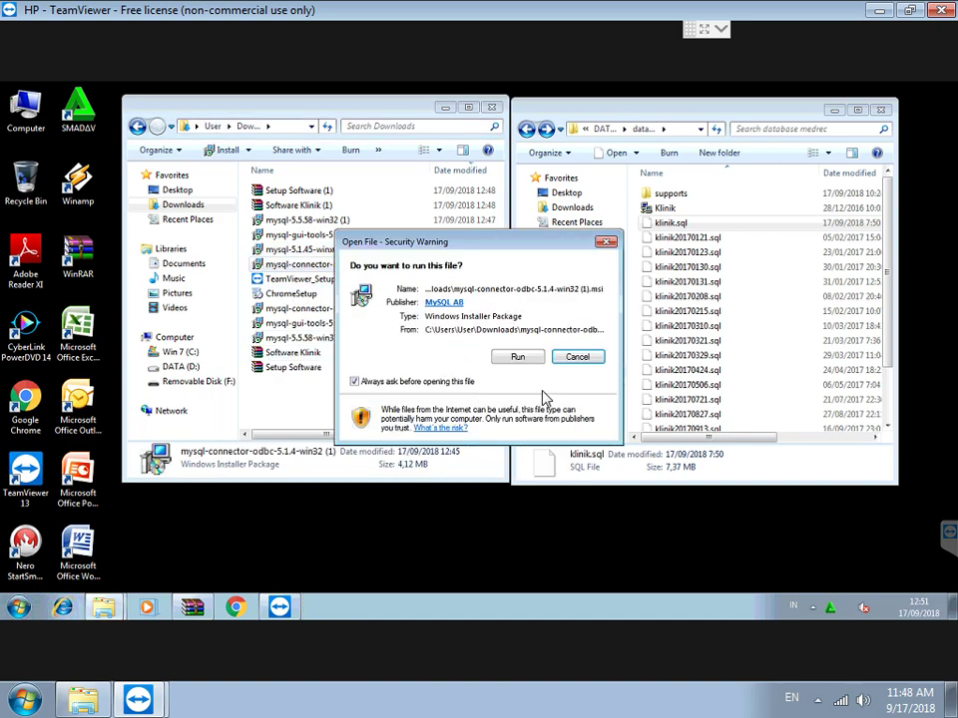
left_click(513, 357)
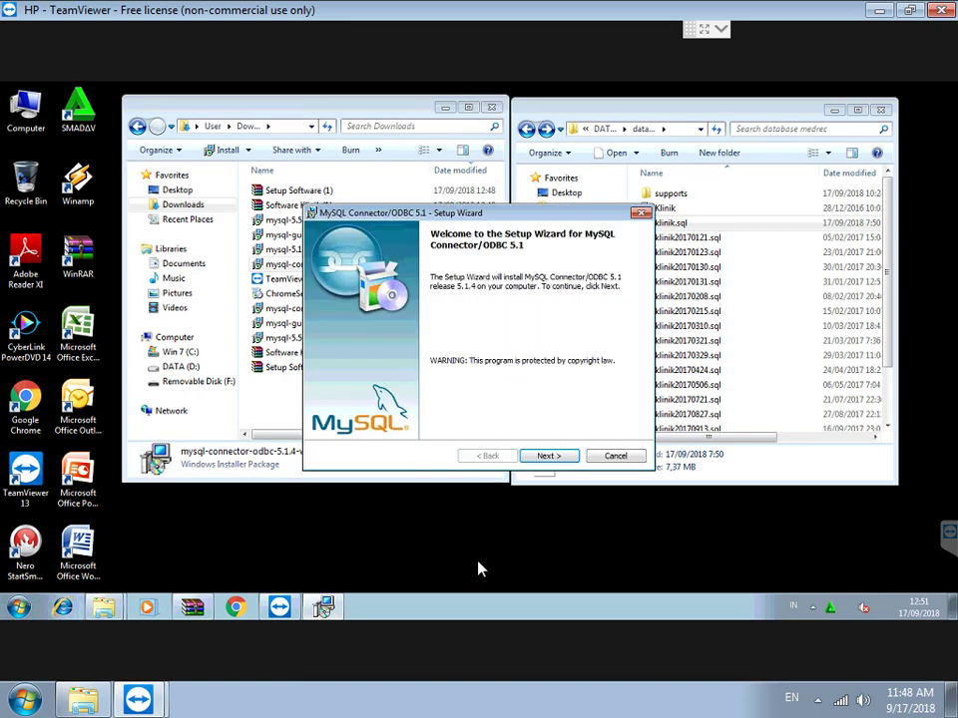
left_click(551, 458)
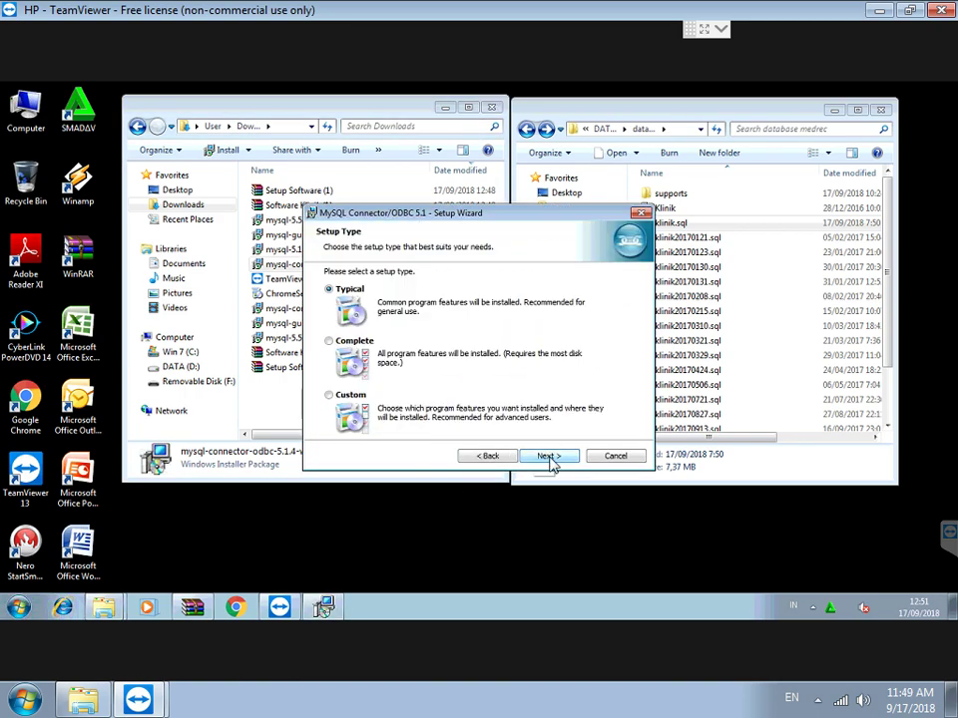
left_click(549, 459)
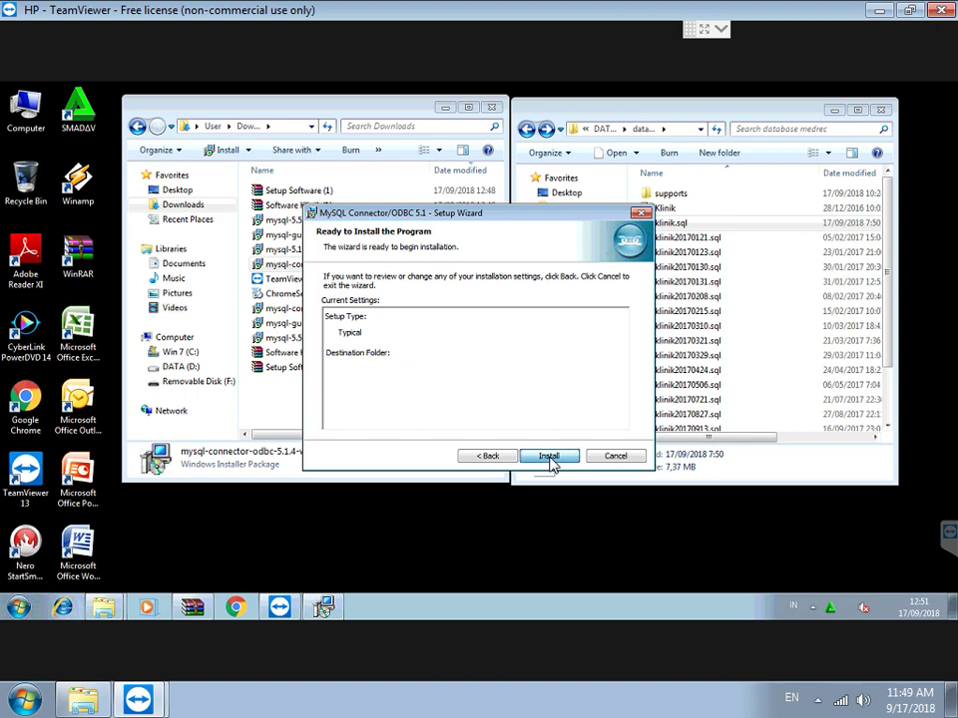
left_click(550, 458)
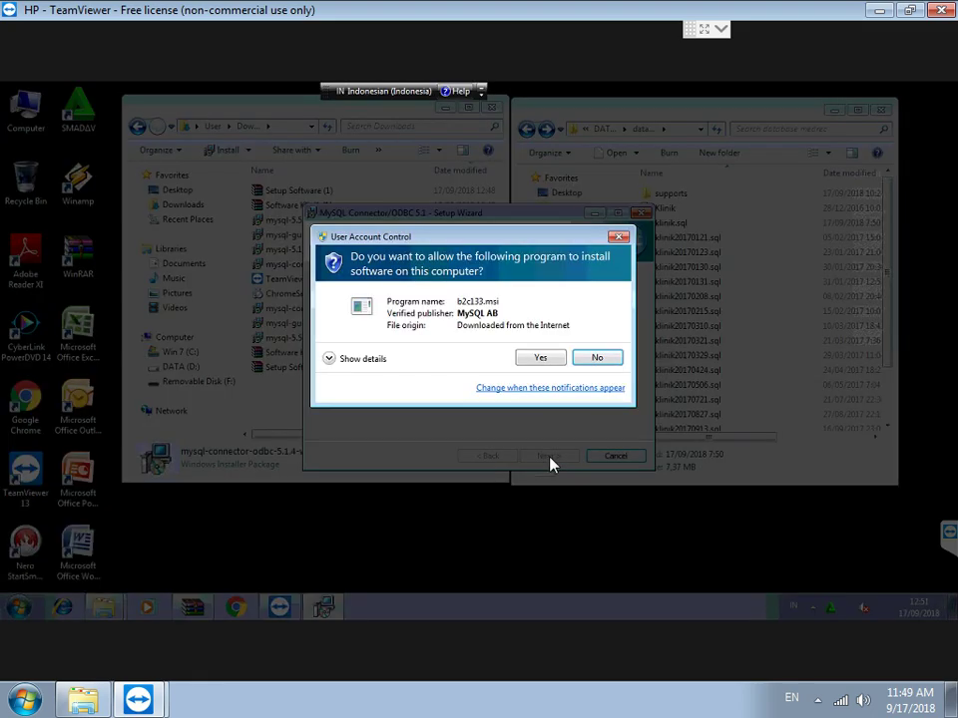
left_click(537, 361)
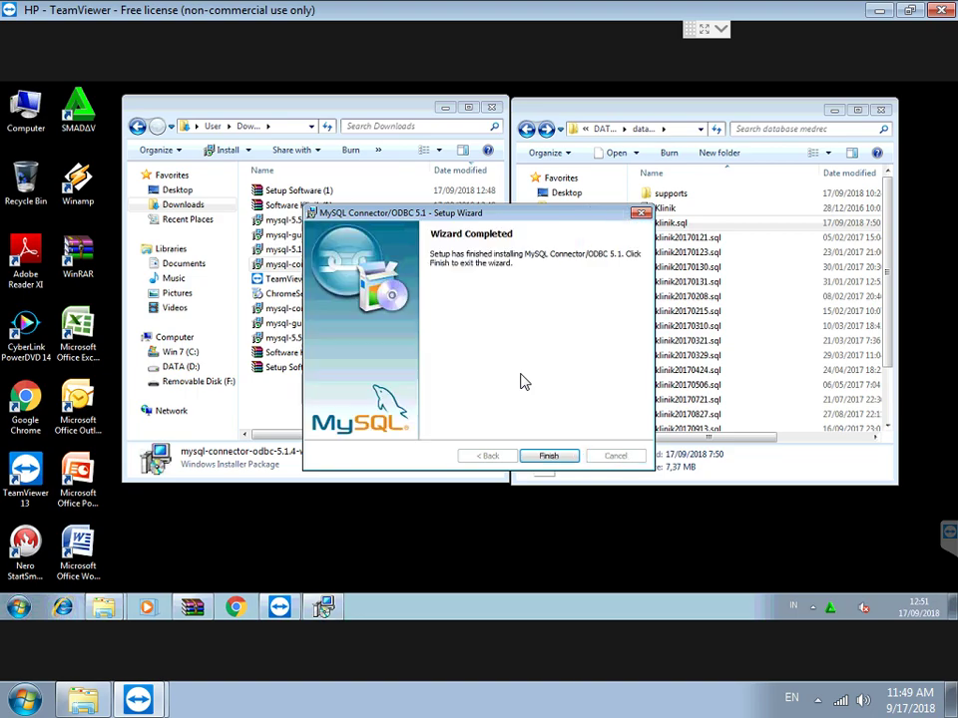
left_click(547, 458)
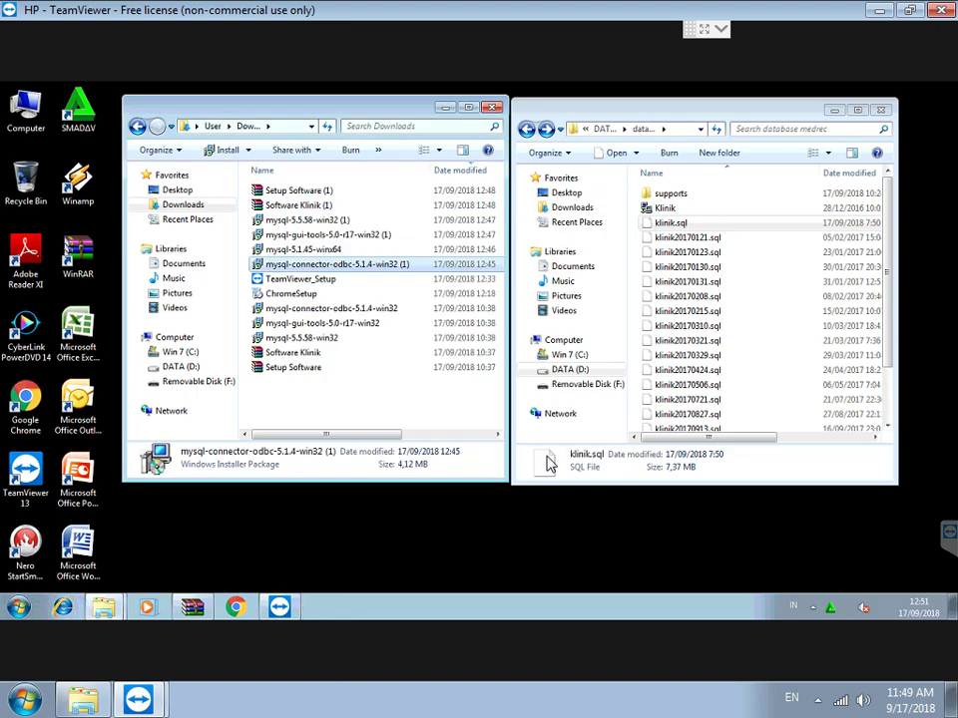
Run mysql-gui-tools-5.0-r17-win32 (1), accept the license, install as Complete in the default folder.
double_click(325, 234)
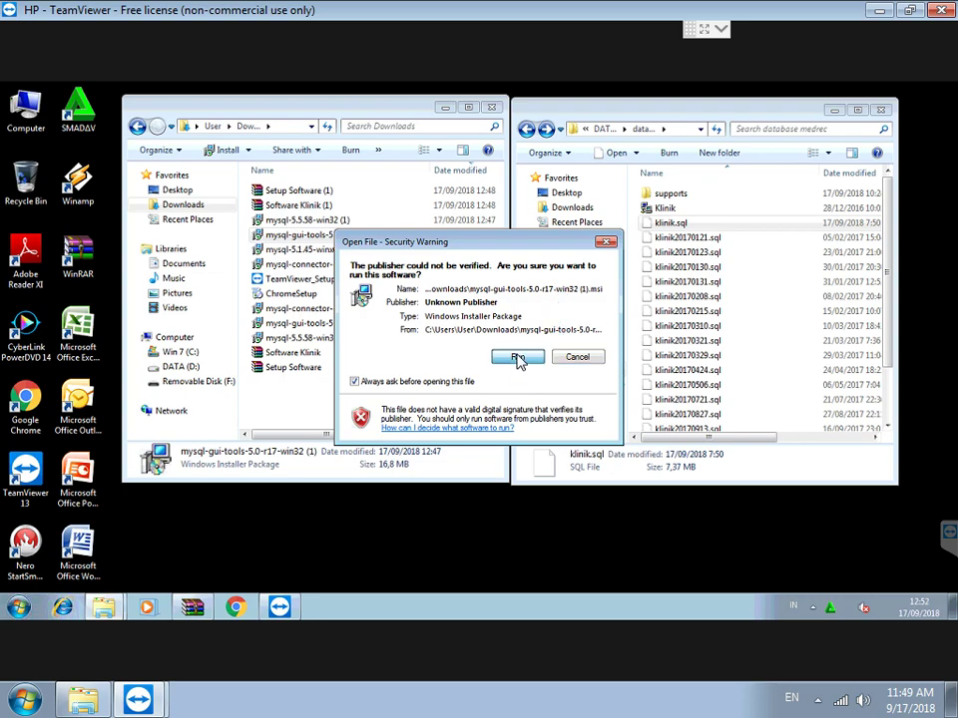
left_click(518, 358)
left_click(549, 456)
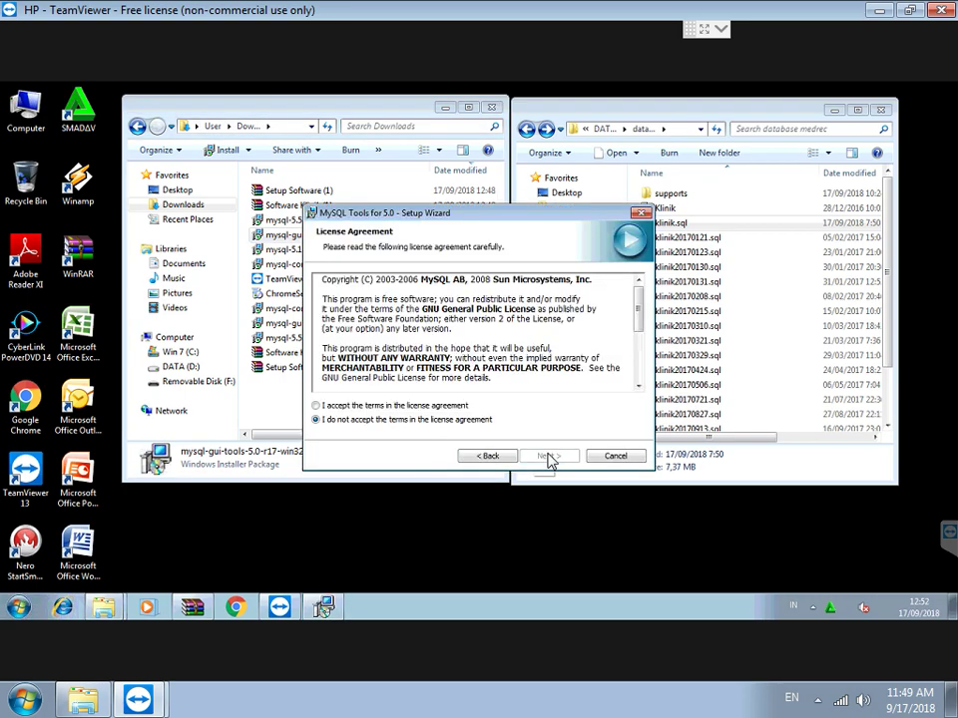
left_click(374, 405)
left_click(546, 456)
left_click(547, 457)
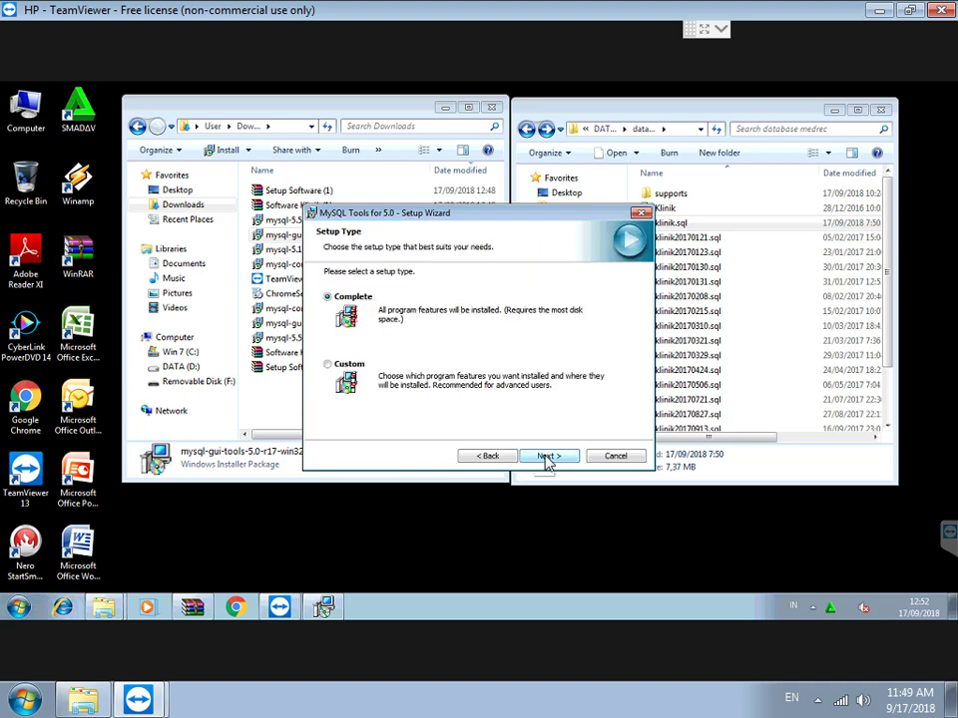
left_click(547, 457)
left_click(546, 457)
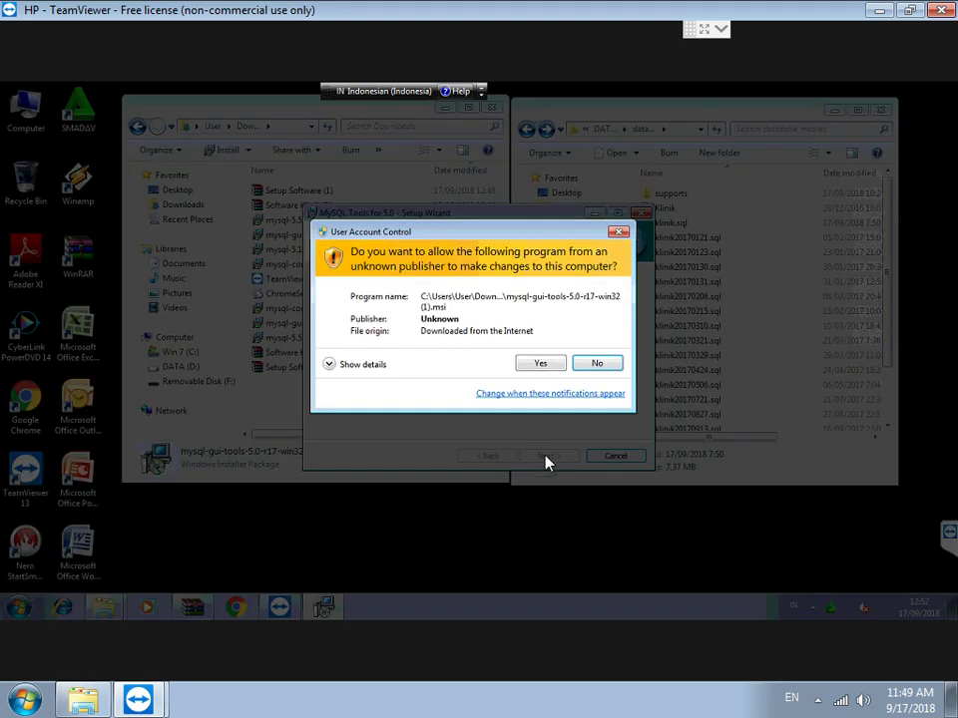
left_click(540, 363)
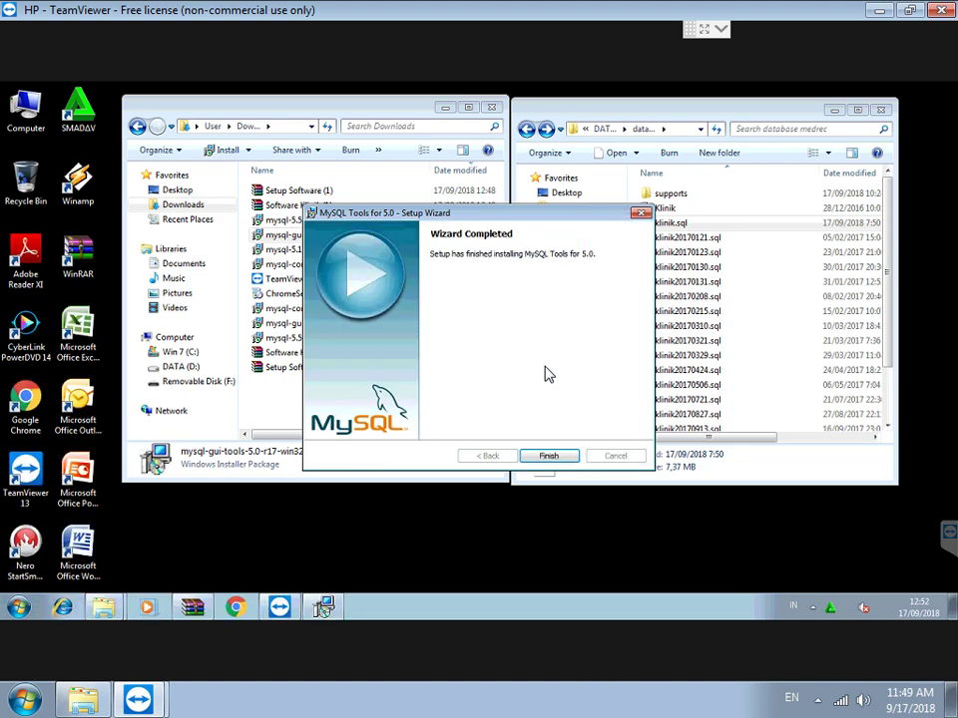
left_click(547, 454)
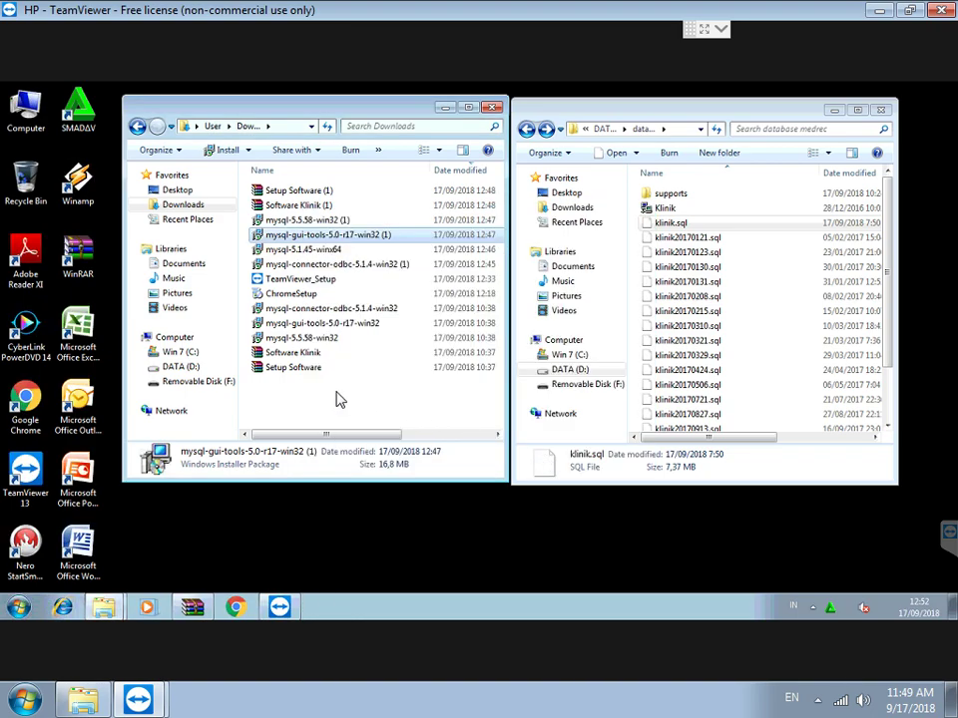
Extract the Setup Software archive into the Downloads folder.
right_click(293, 368)
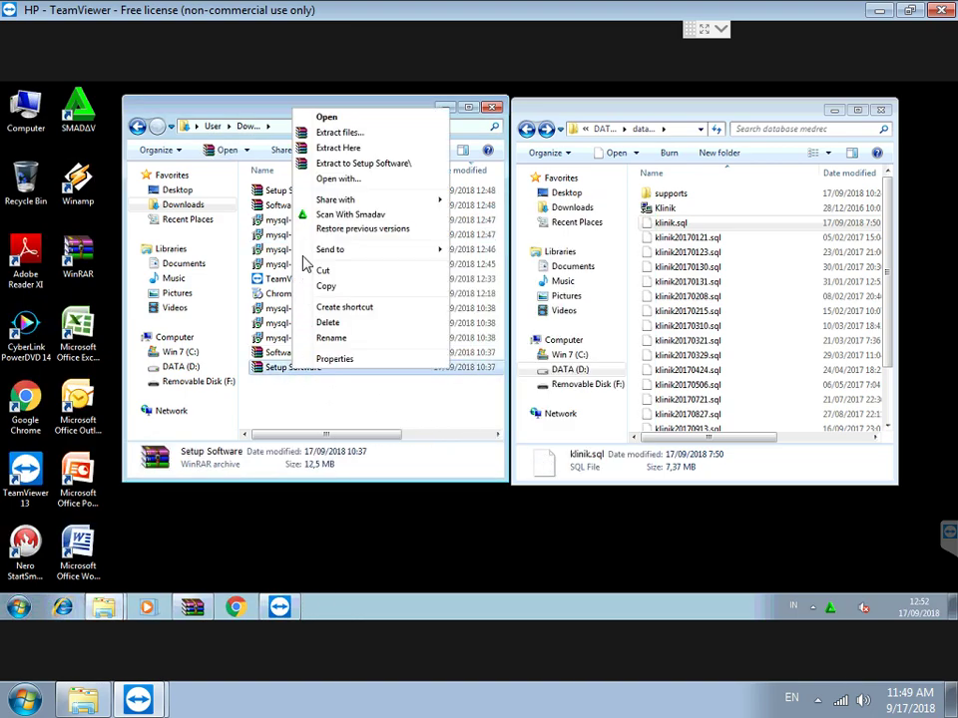
left_click(338, 148)
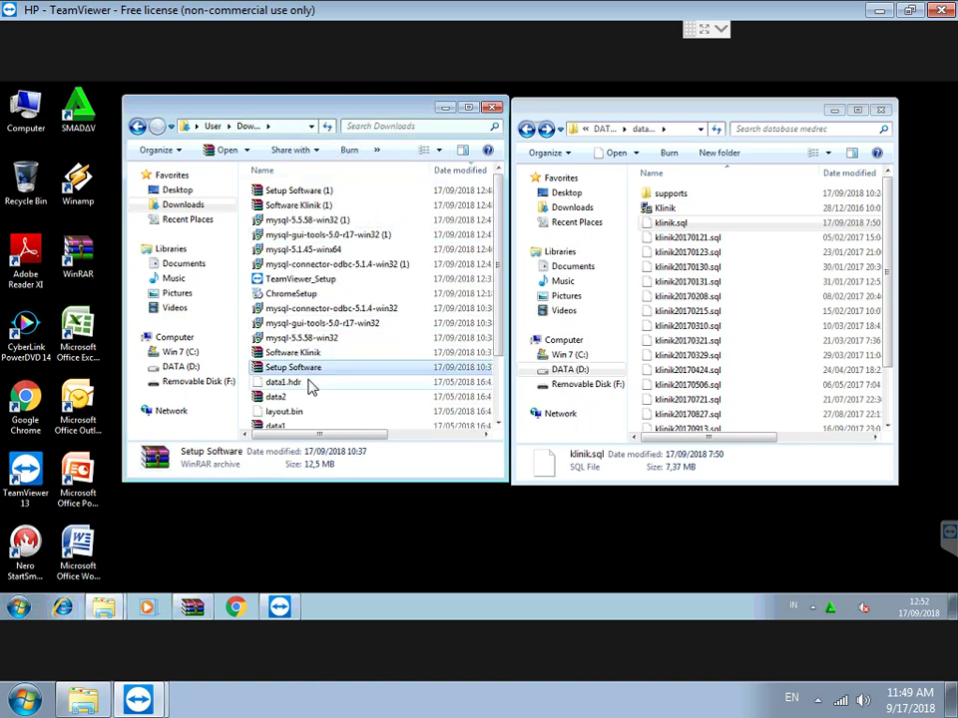
scroll(310, 387, "down", 2)
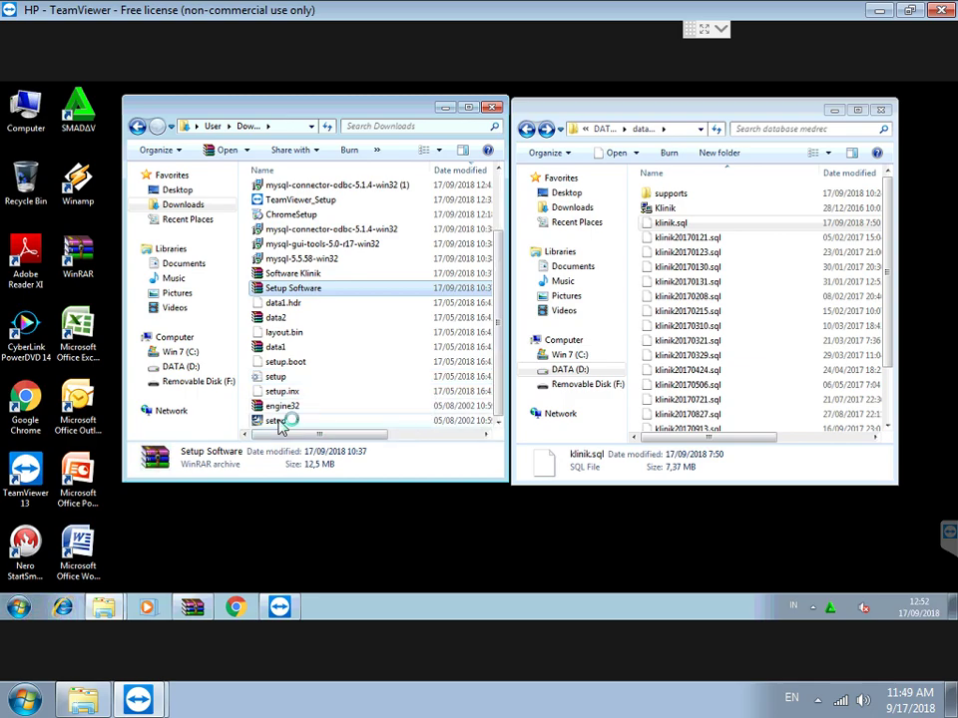
Run the extracted setup as administrator and install with the default setup type.
right_click(275, 421)
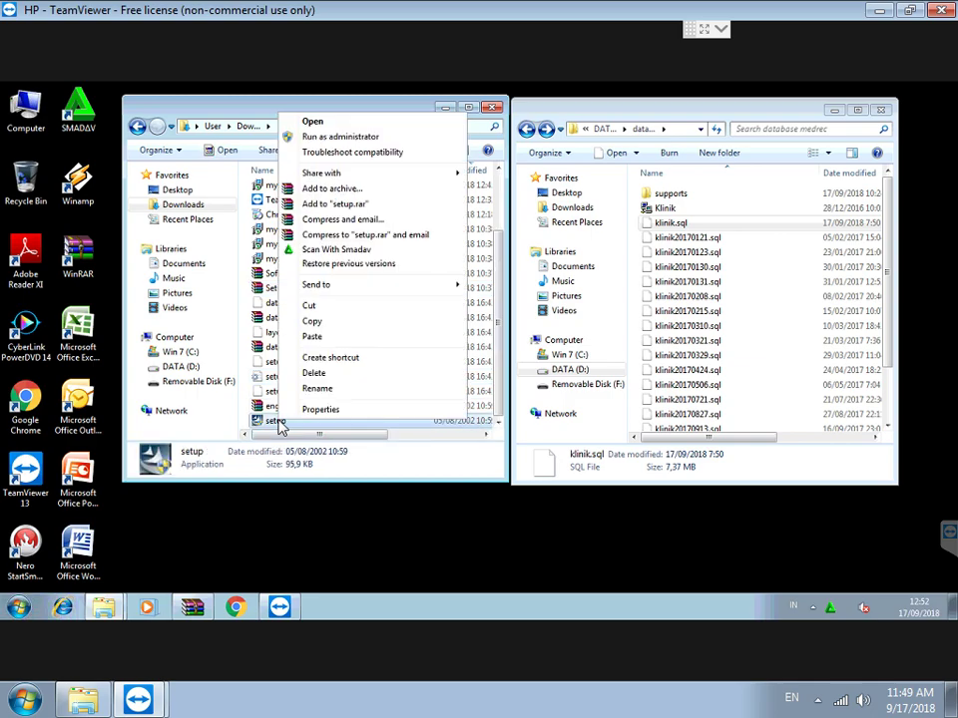
left_click(332, 144)
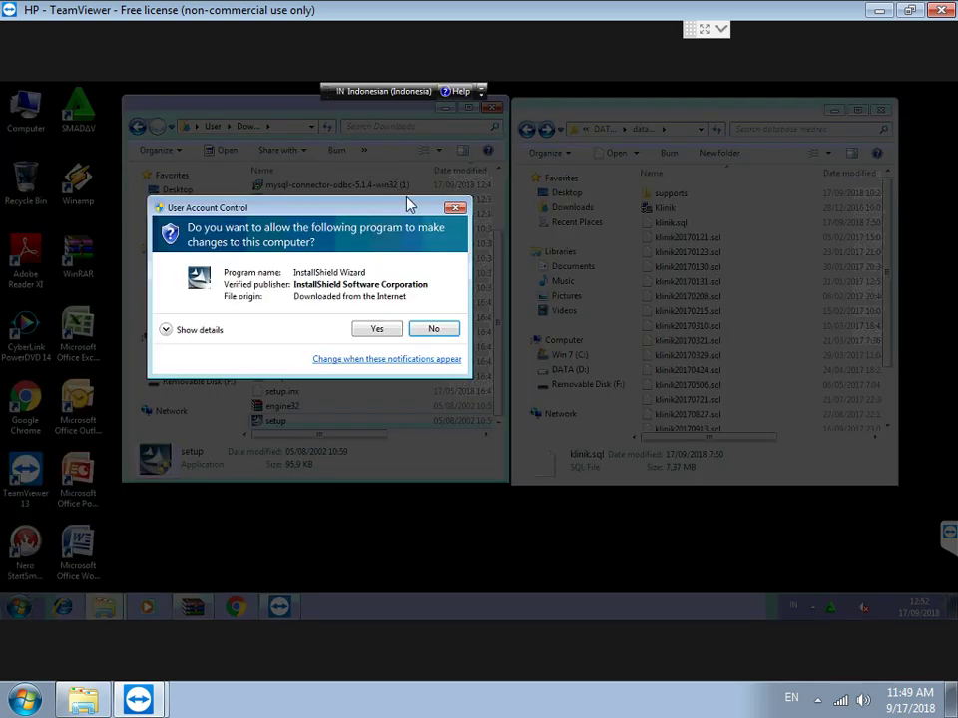
left_click(375, 333)
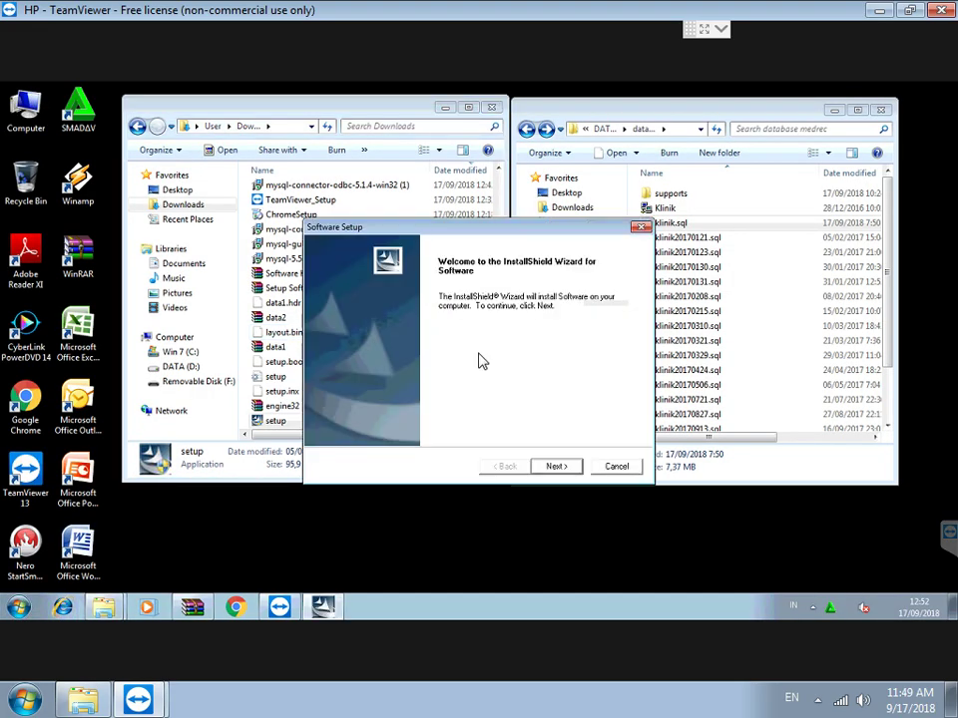
left_click(557, 466)
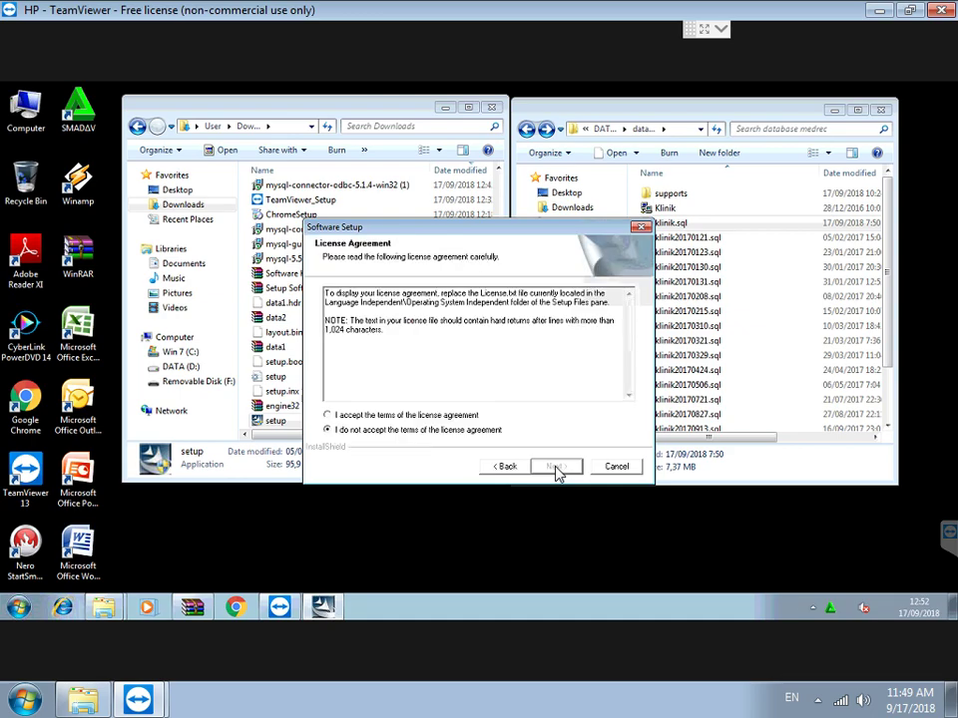
left_click(469, 414)
left_click(554, 467)
left_click(555, 467)
left_click(556, 468)
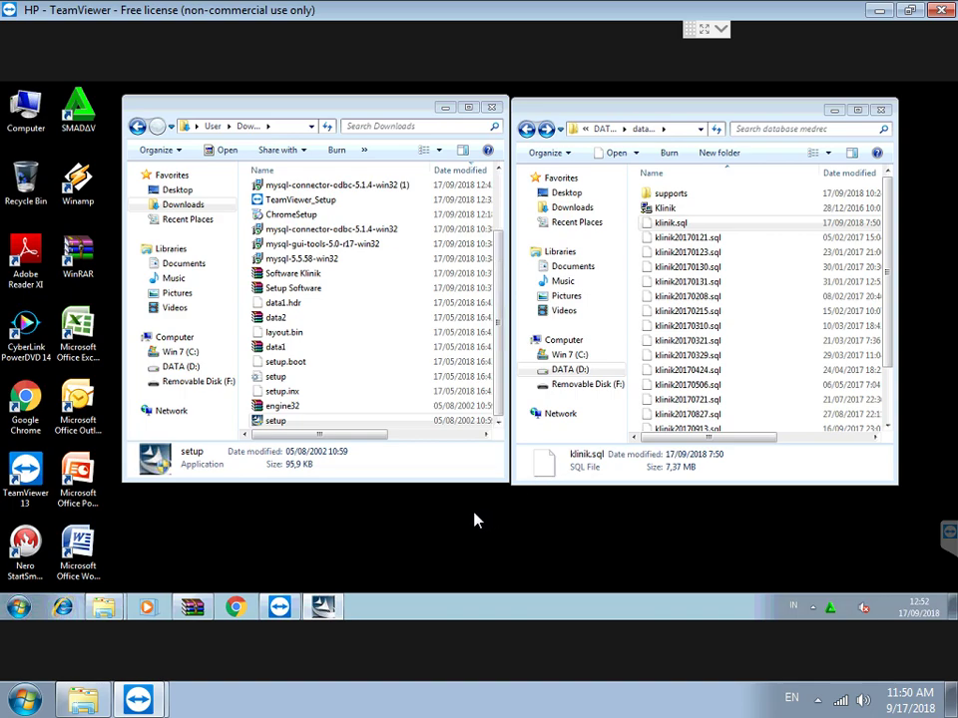
mouse_move(335, 611)
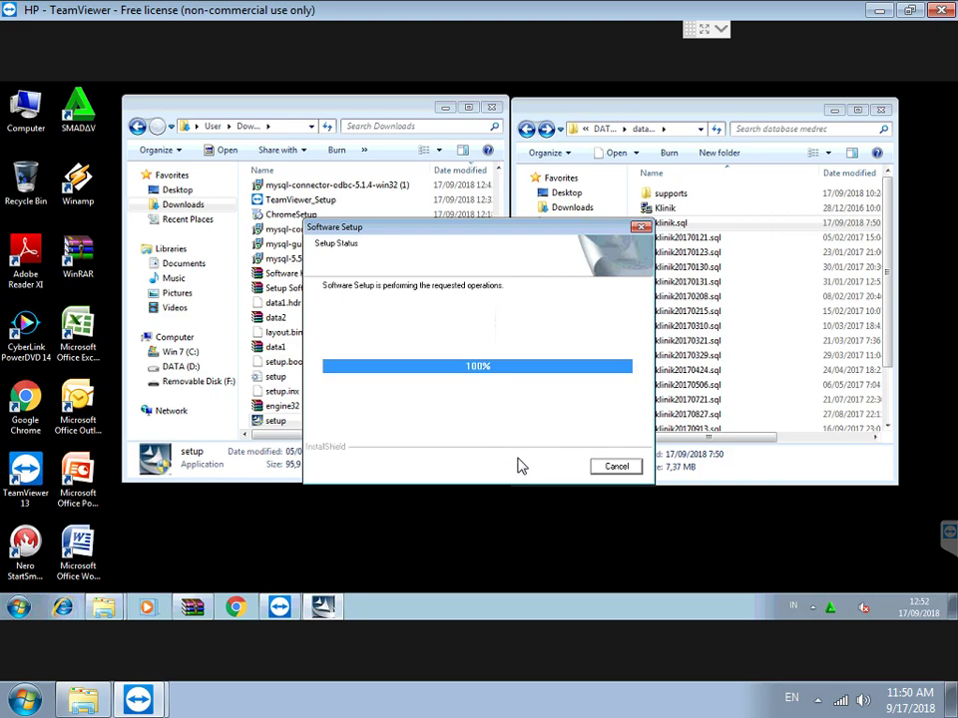
left_click(557, 467)
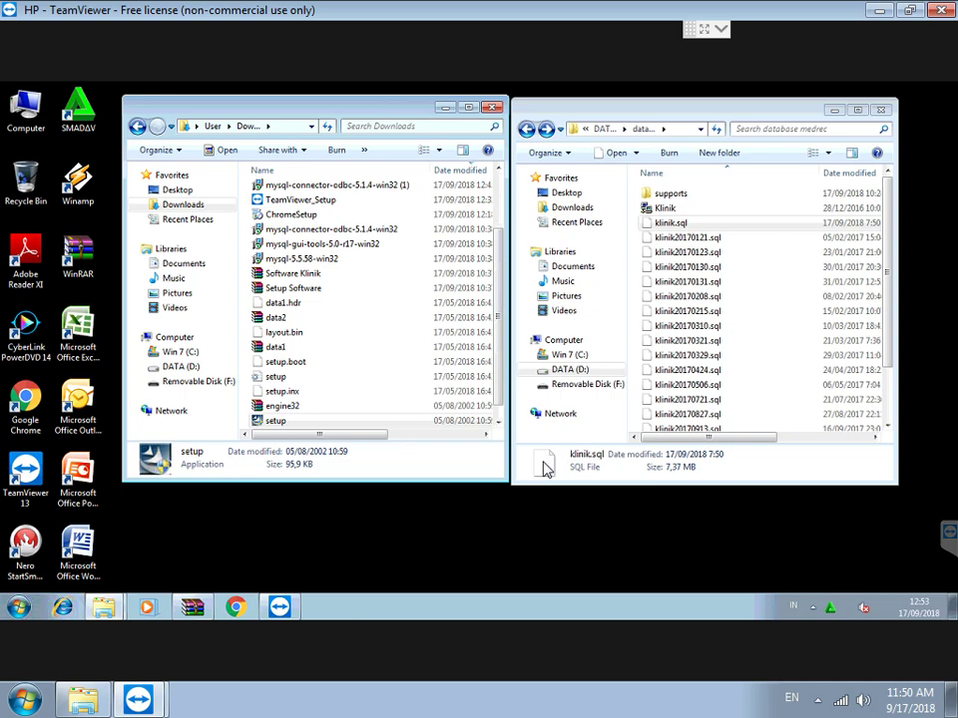
Launch MySQL Administrator from the MySQL group in All Programs.
left_click(644, 132)
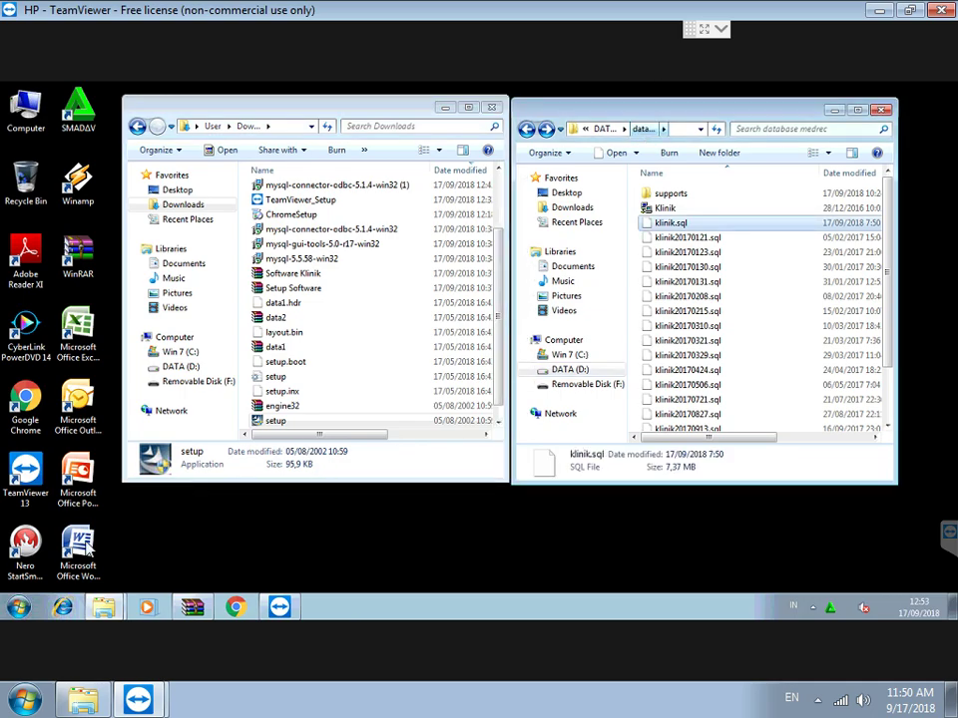
left_click(18, 606)
left_click(57, 546)
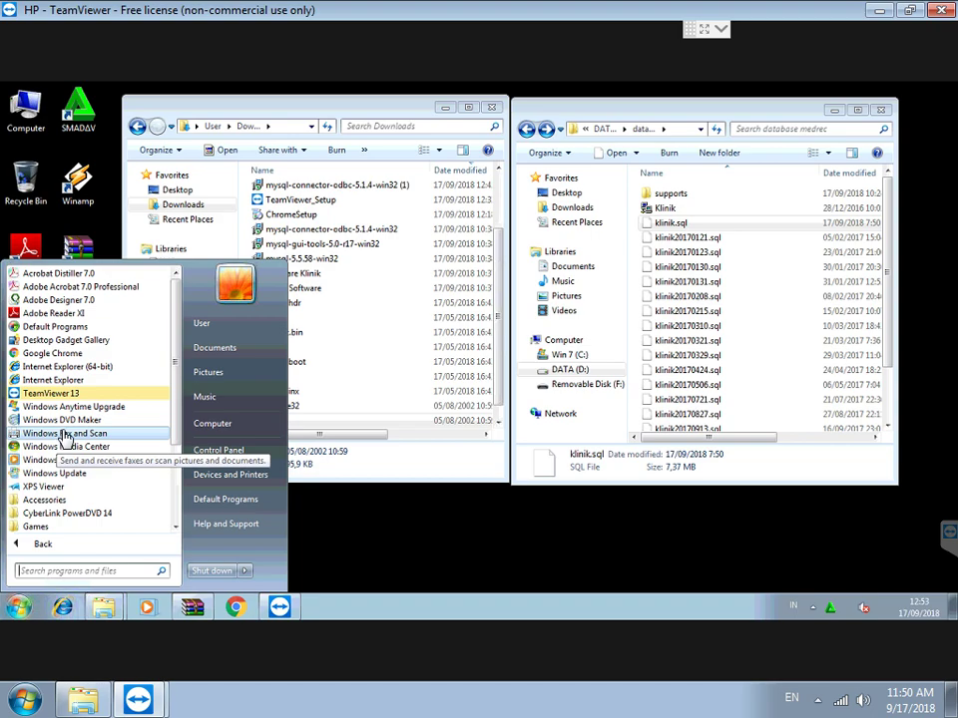
scroll(70, 451, "down", 3)
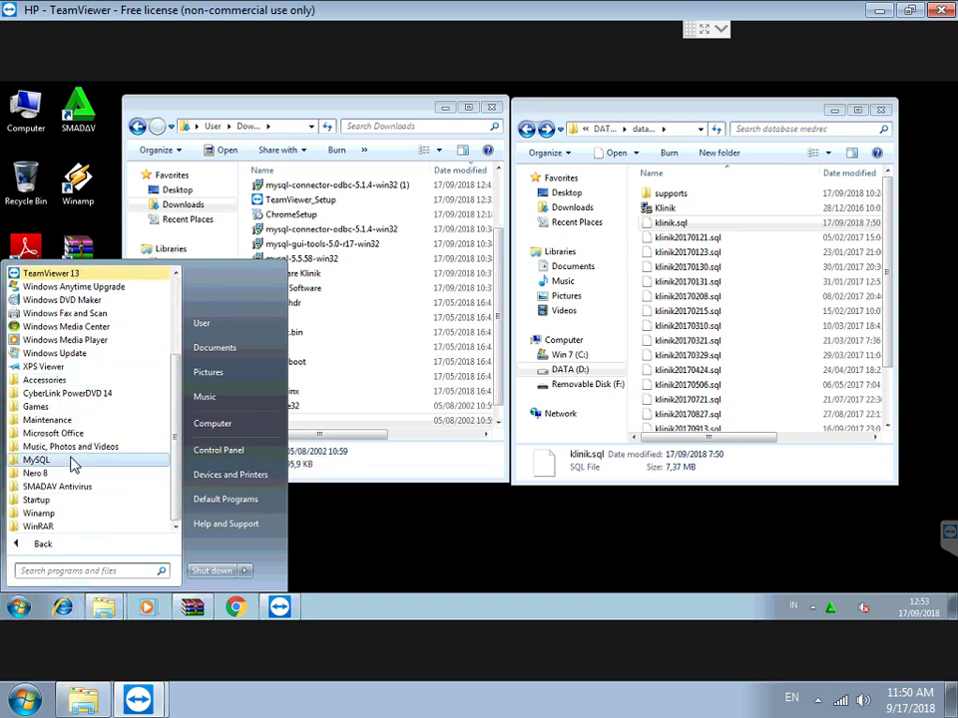
left_click(72, 462)
left_click(85, 475)
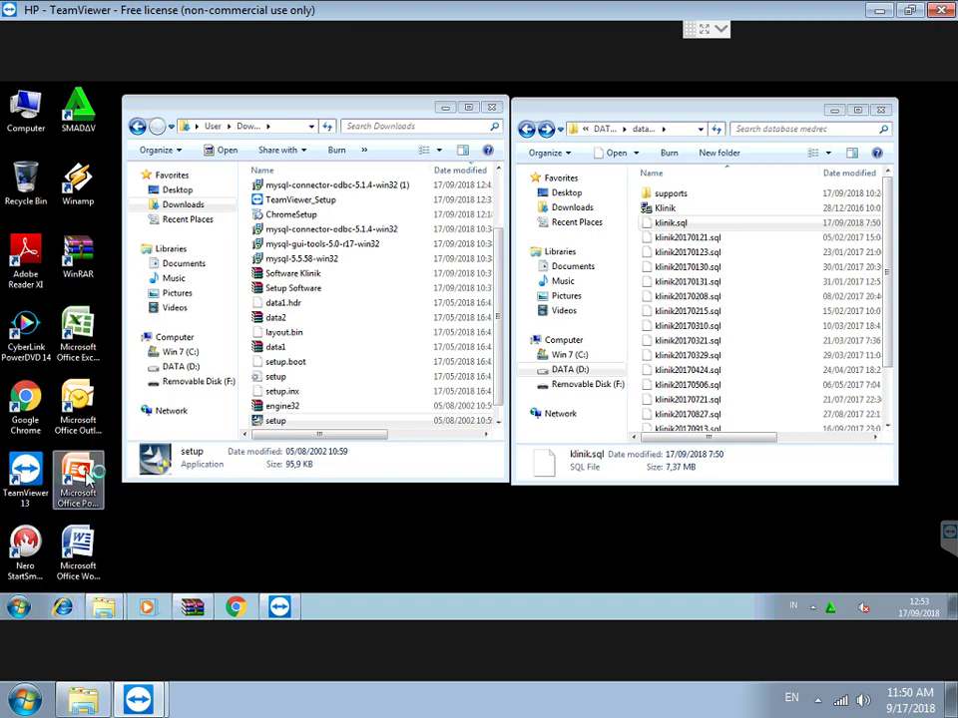
Log in to server host 127.0.0.1 as root with the root password.
left_click(464, 357)
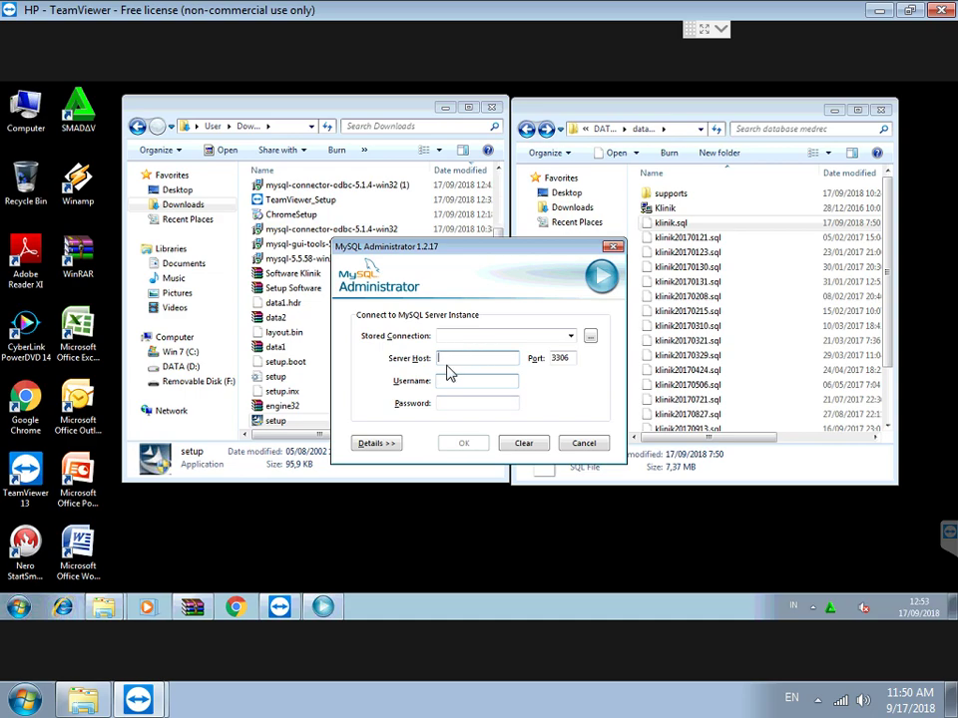
type("127.0.0.1")
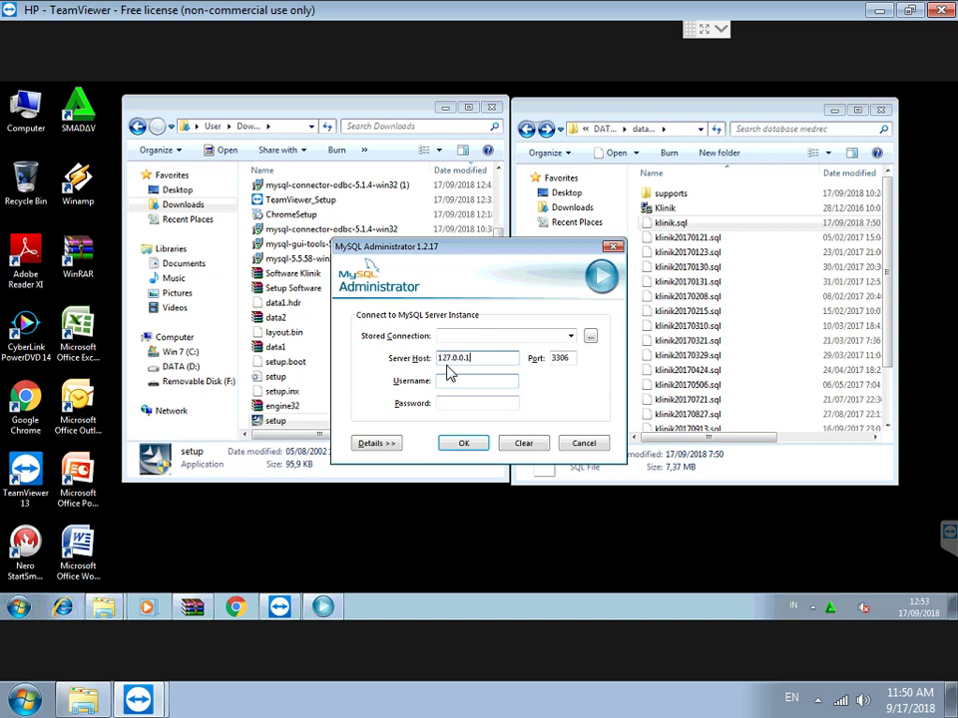
key("Tab")
key("Tab")
key("Tab")
left_click(461, 445)
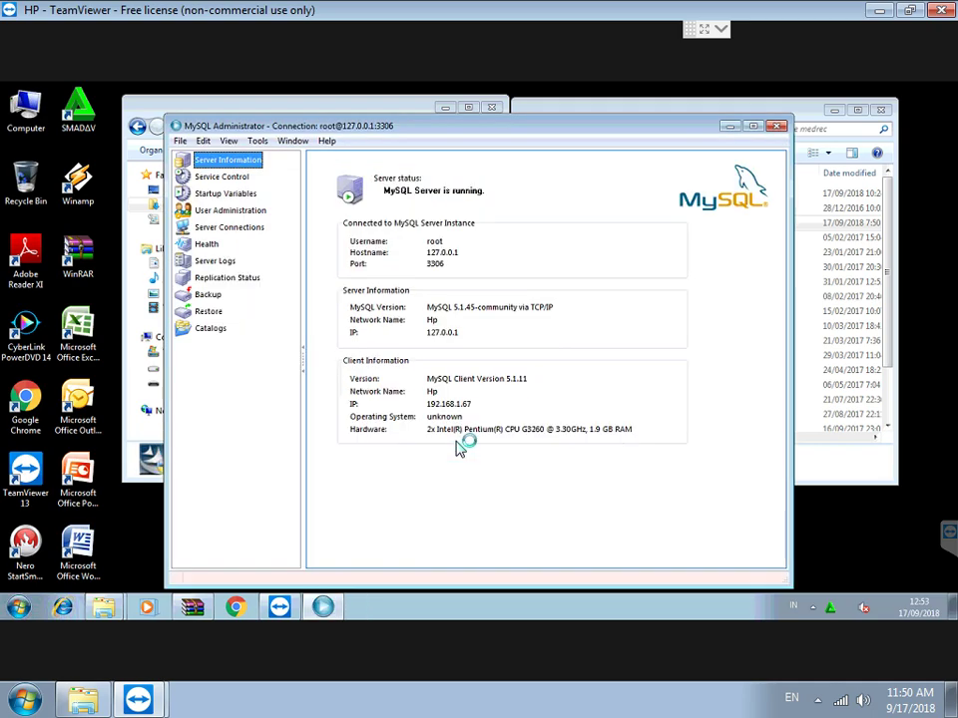
On the Restore page, load D:\database medrec\klinik.sql as the backup file.
left_click(209, 313)
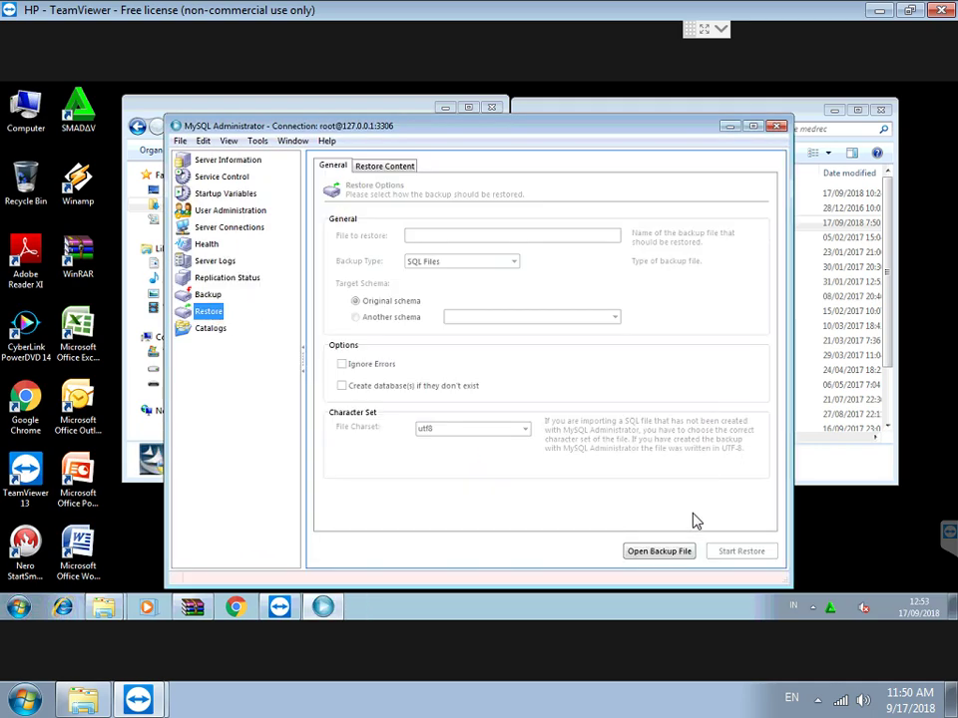
left_click(647, 556)
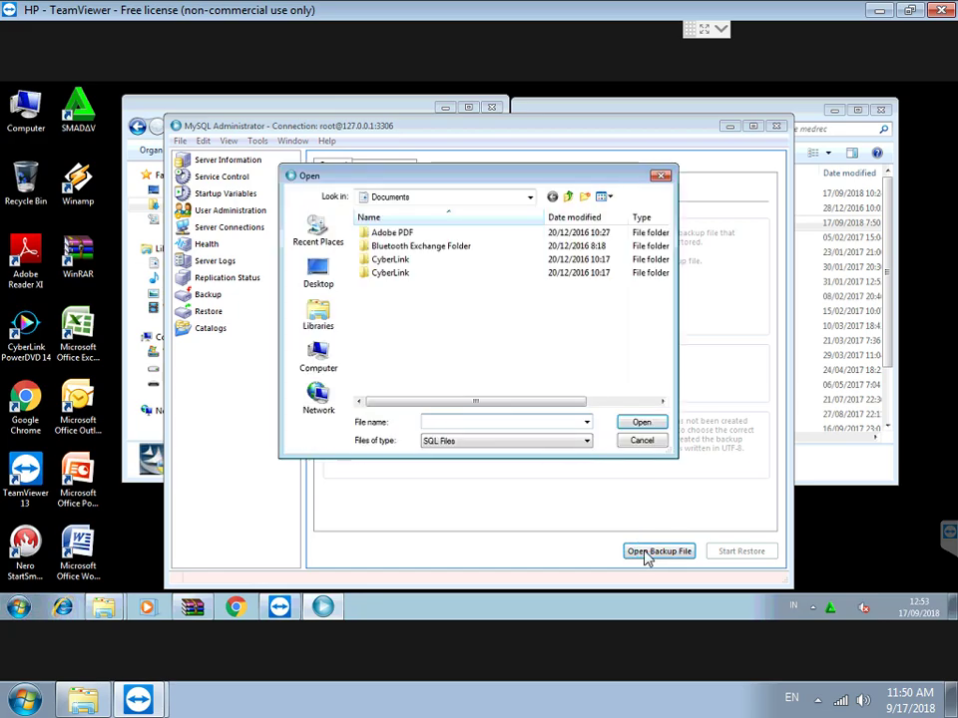
left_click(318, 356)
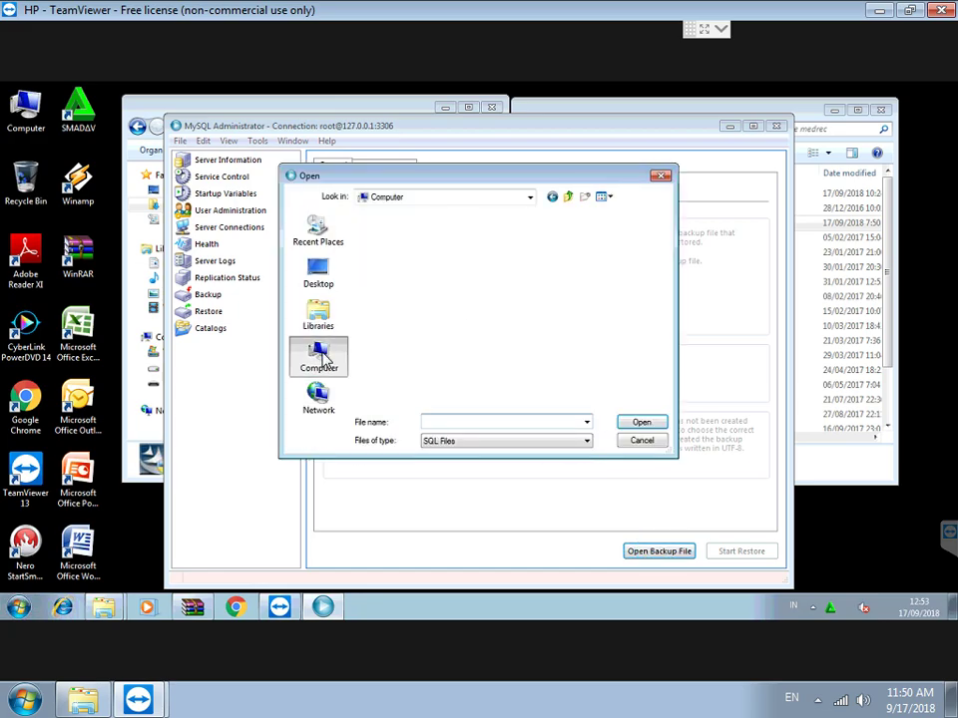
double_click(414, 282)
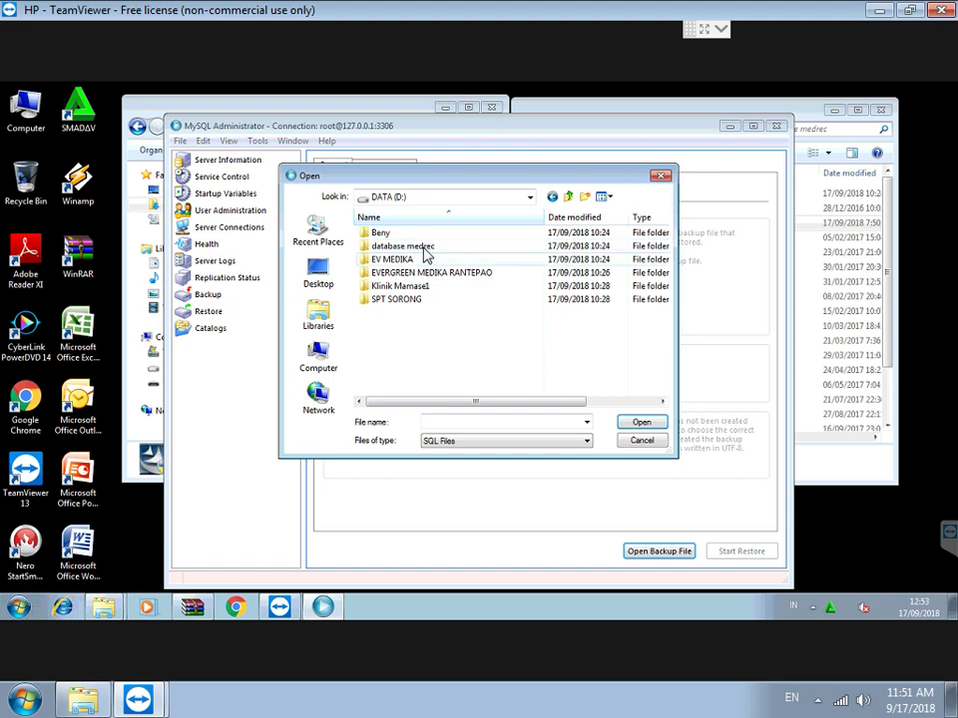
double_click(424, 256)
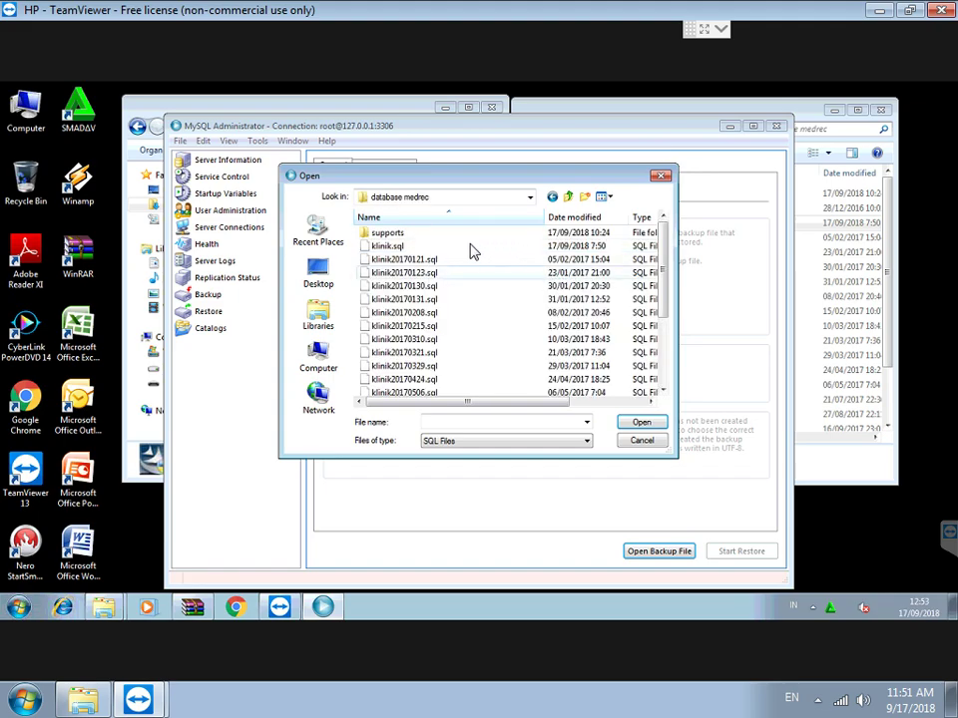
left_click(391, 246)
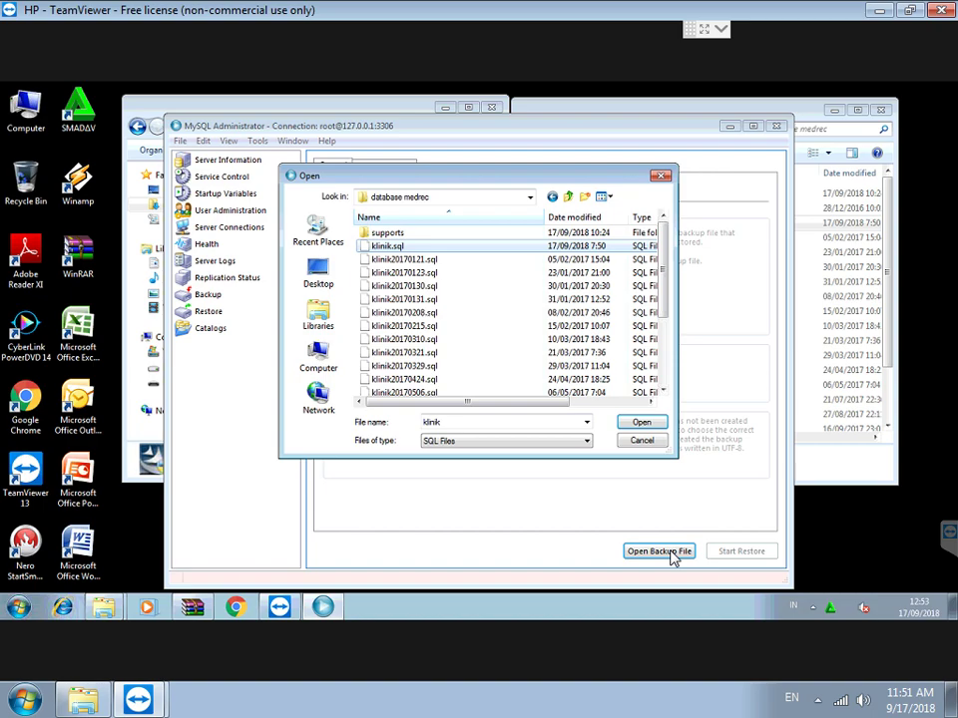
left_click(641, 423)
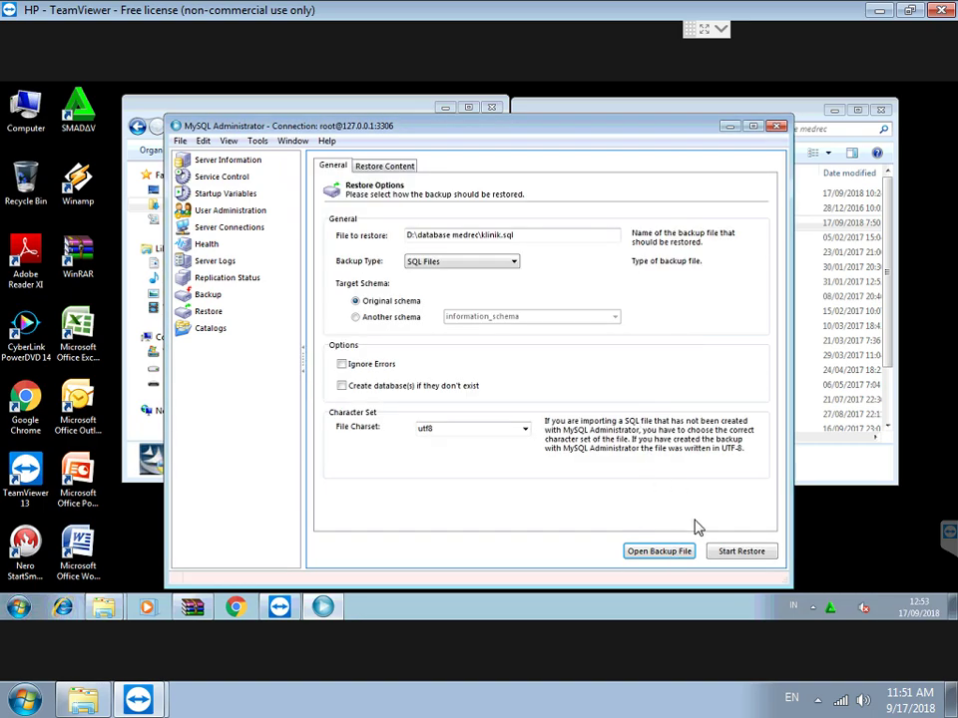
Run the klinik.sql restore to completion and close the progress report.
left_click(732, 553)
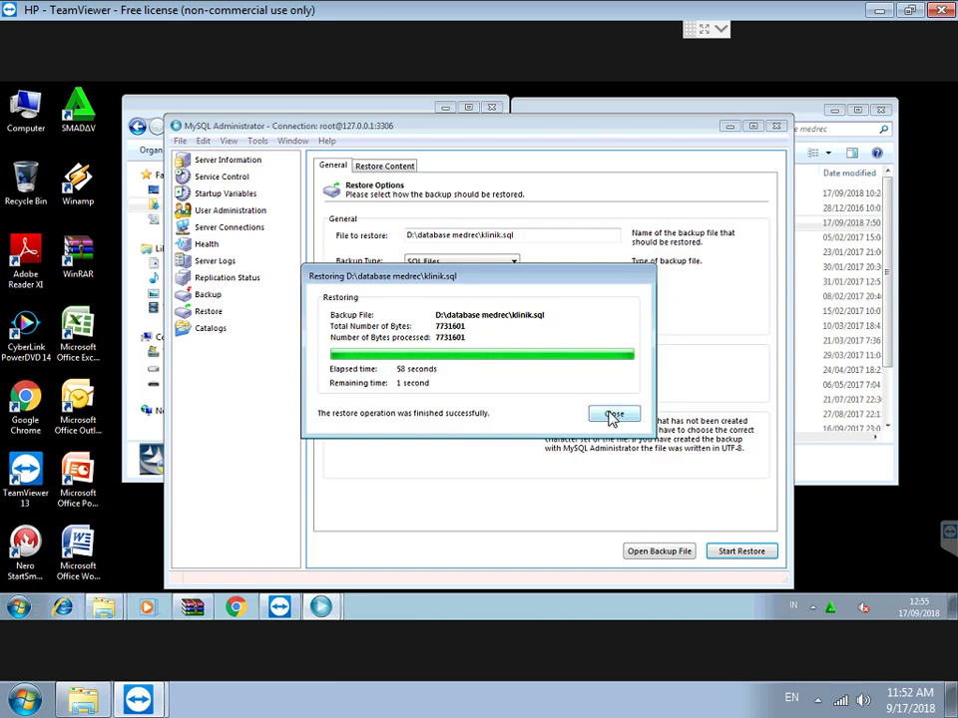
left_click(613, 415)
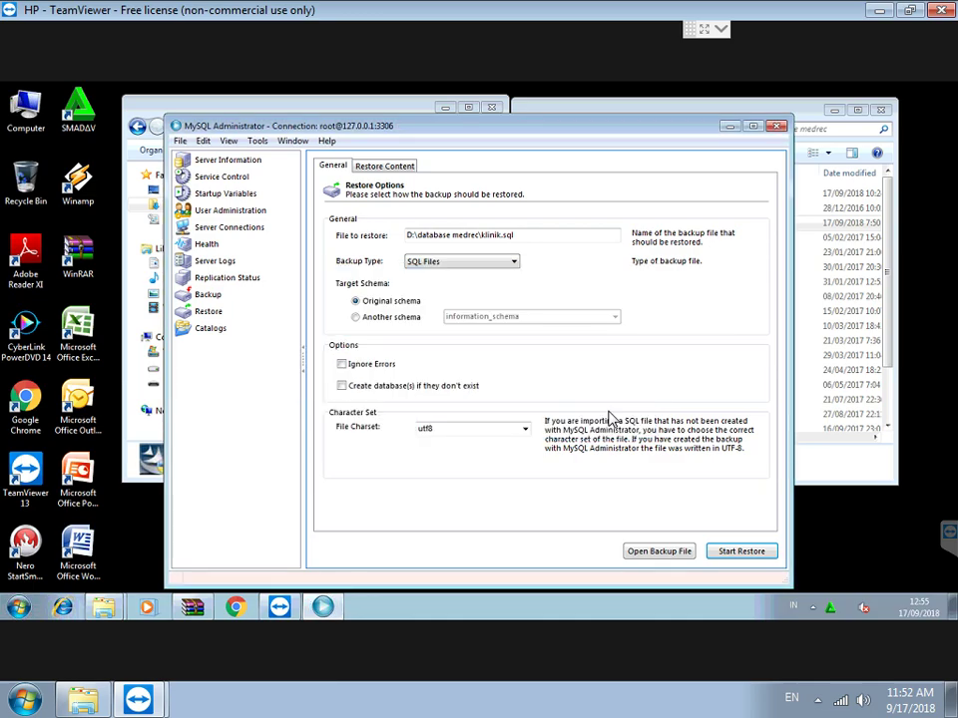
Send the Klinik application in database medrec to the desktop as a shortcut.
left_click(795, 97)
left_click(662, 208)
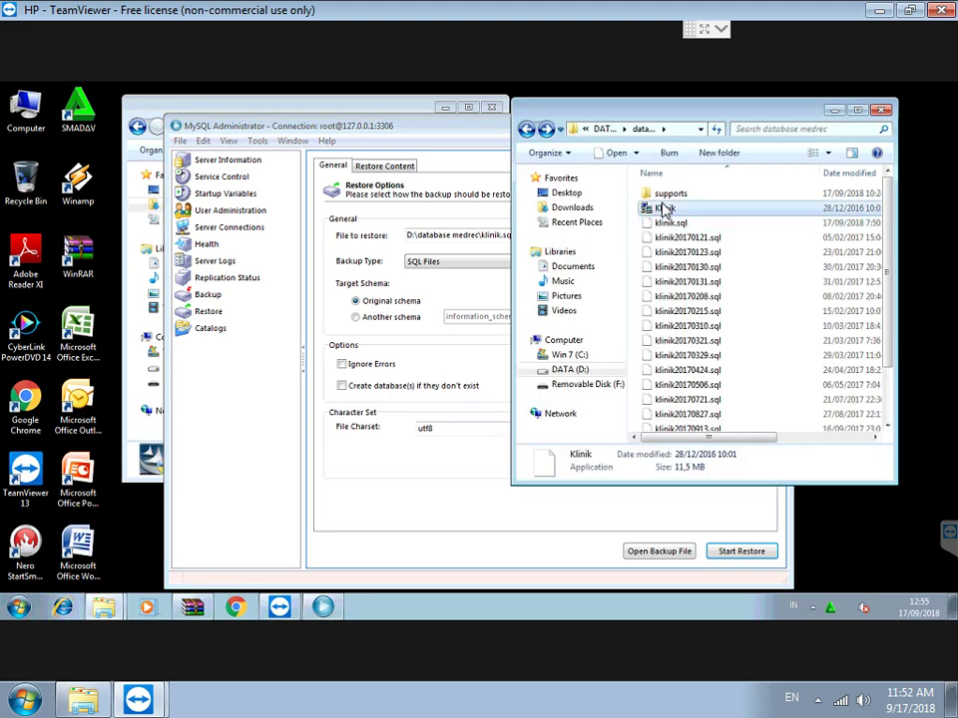
right_click(664, 208)
mouse_move(703, 388)
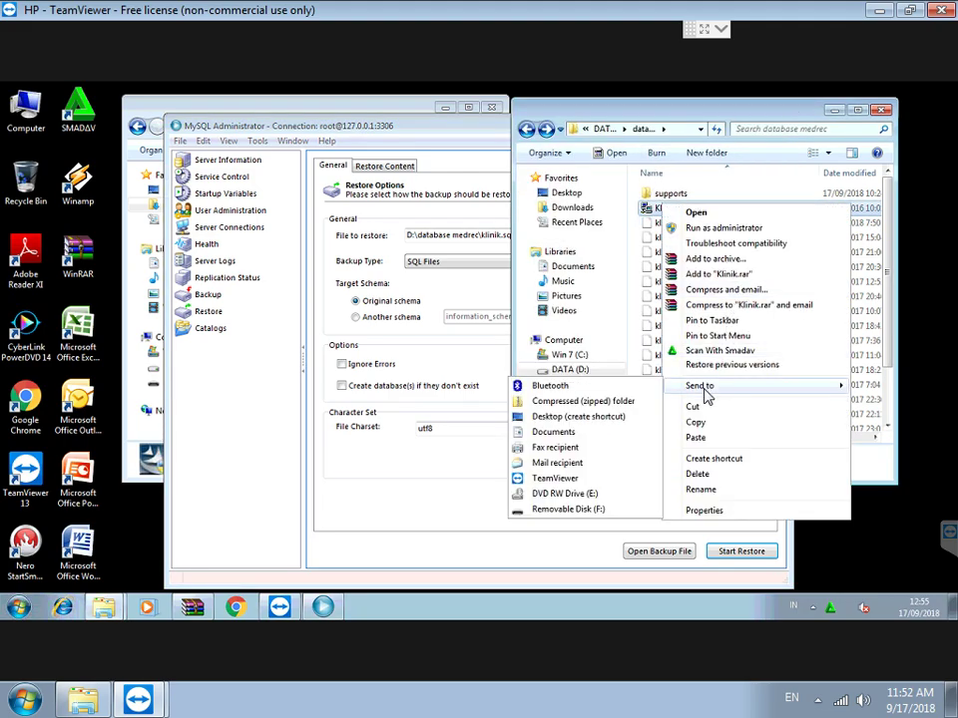
left_click(582, 417)
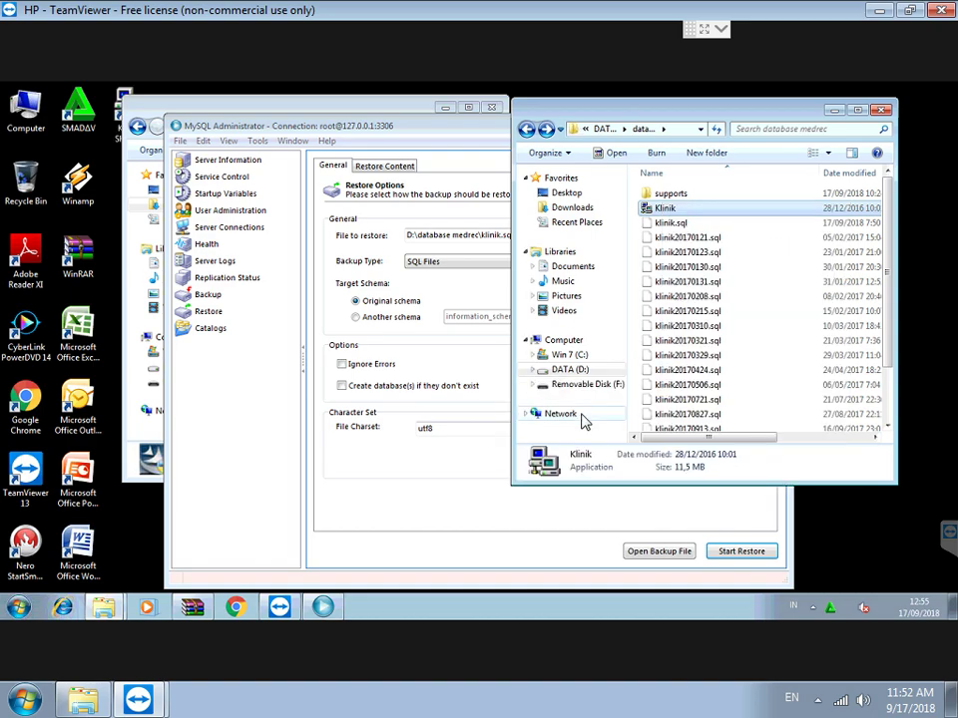
Minimize the database medrec, MySQL Administrator and Downloads windows to reveal the desktop.
left_click(833, 112)
left_click(729, 127)
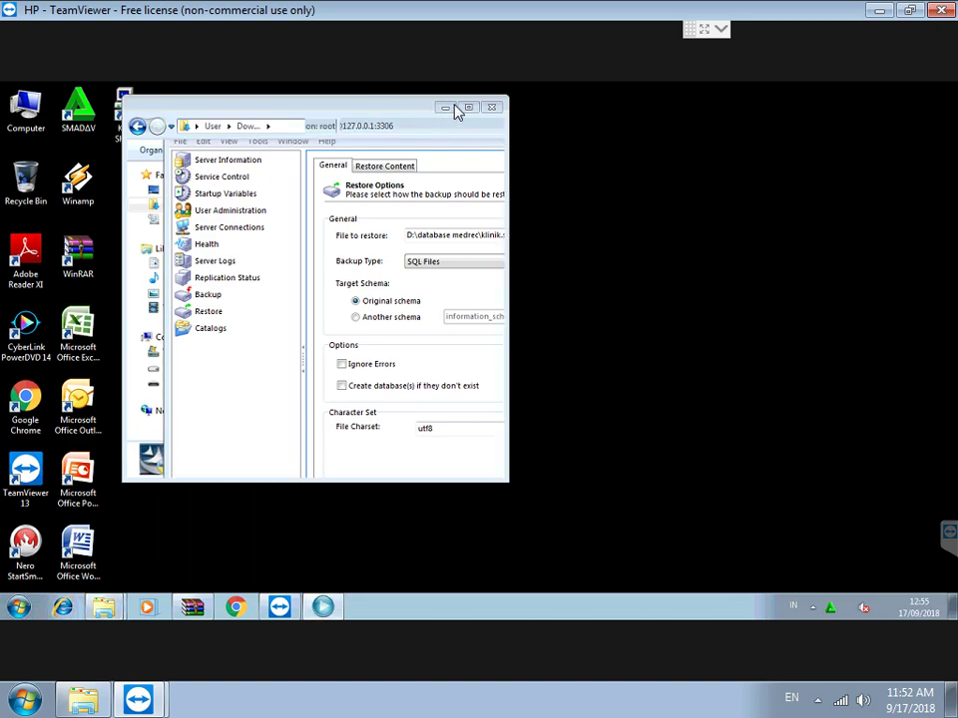
left_click(445, 108)
Launch Klinik from the desktop shortcut and log in with the administrator username and password.
double_click(132, 114)
type("admin")
key("Tab")
type("admin")
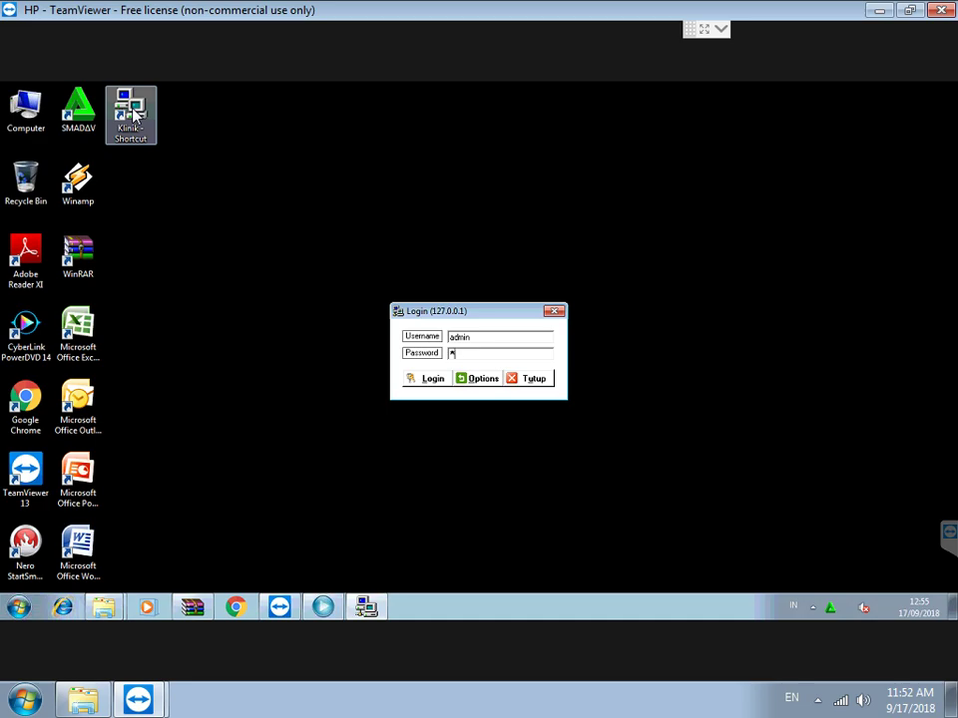
key("Tab")
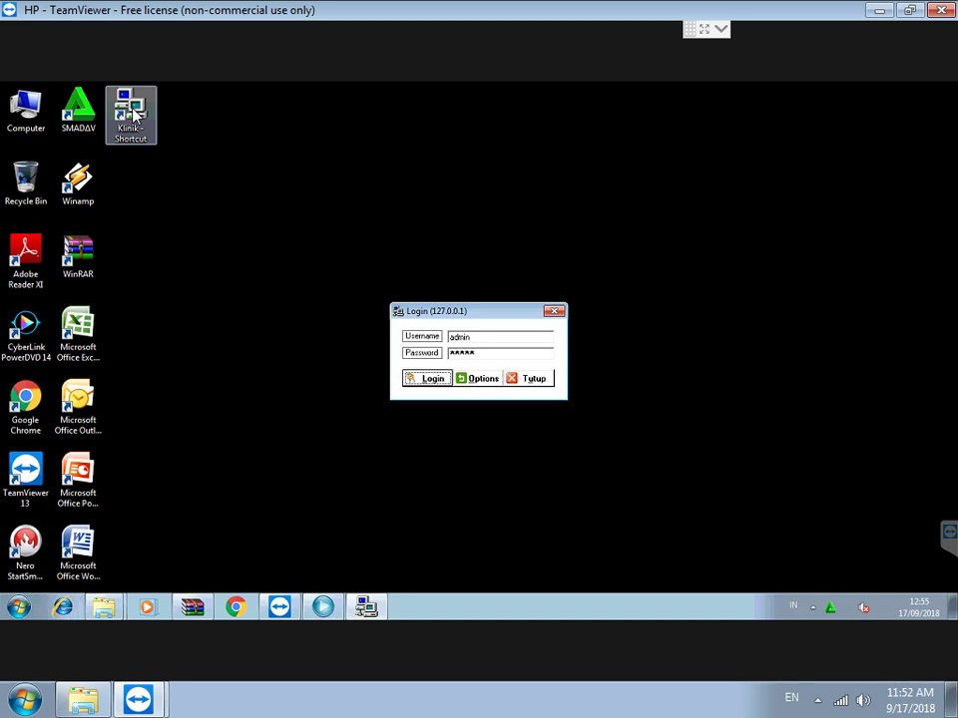
key("Return")
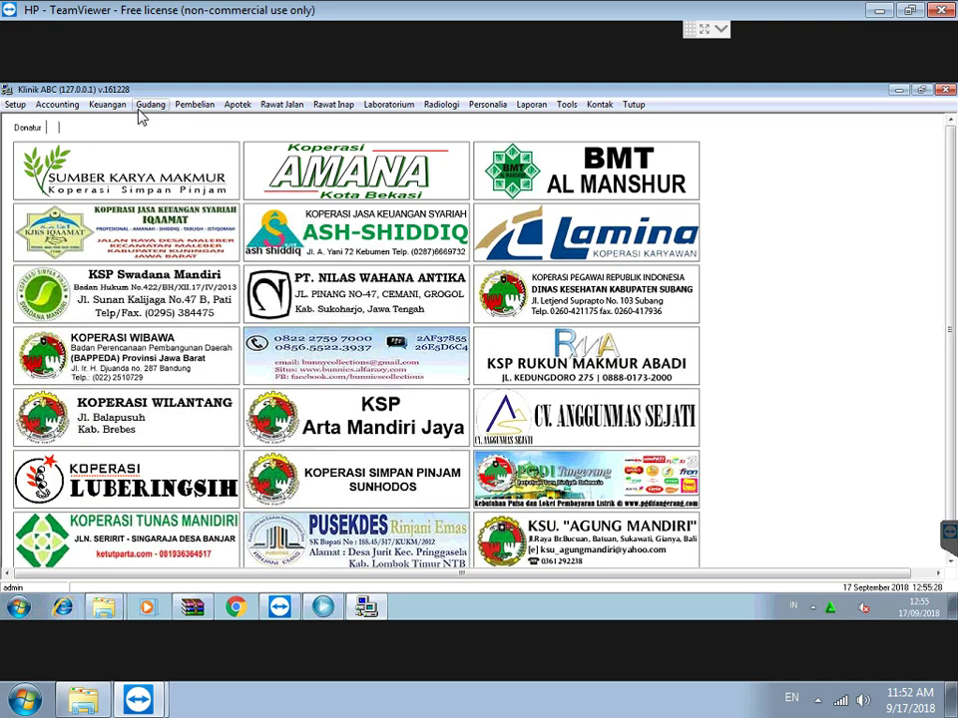
Generate the Laporan Stok stock report from the Gudang reports.
left_click(529, 106)
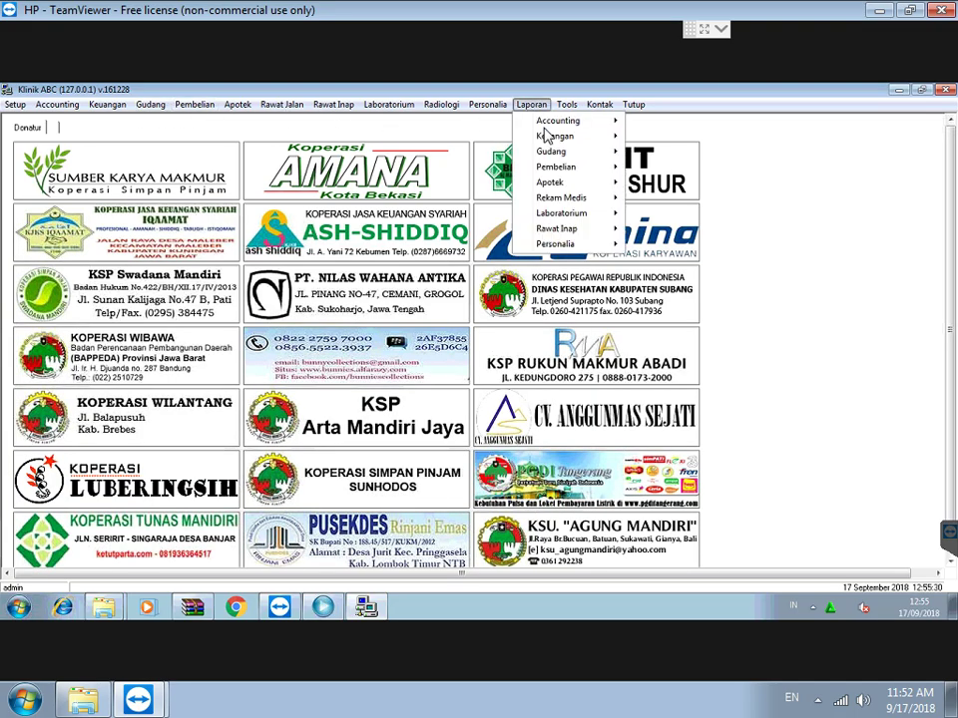
mouse_move(604, 151)
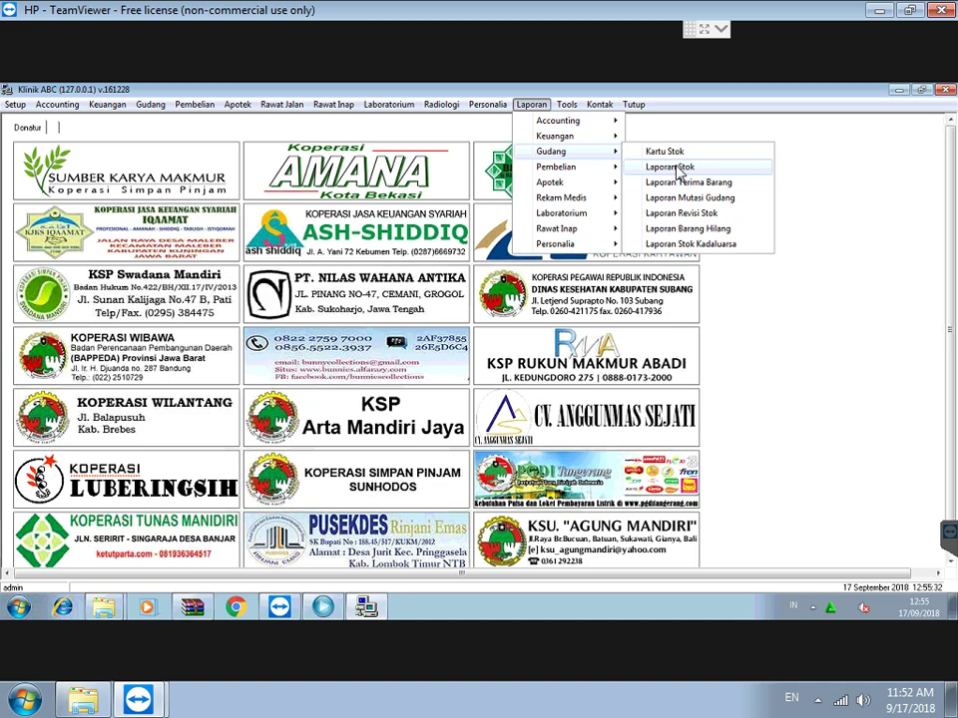
left_click(679, 172)
left_click(448, 395)
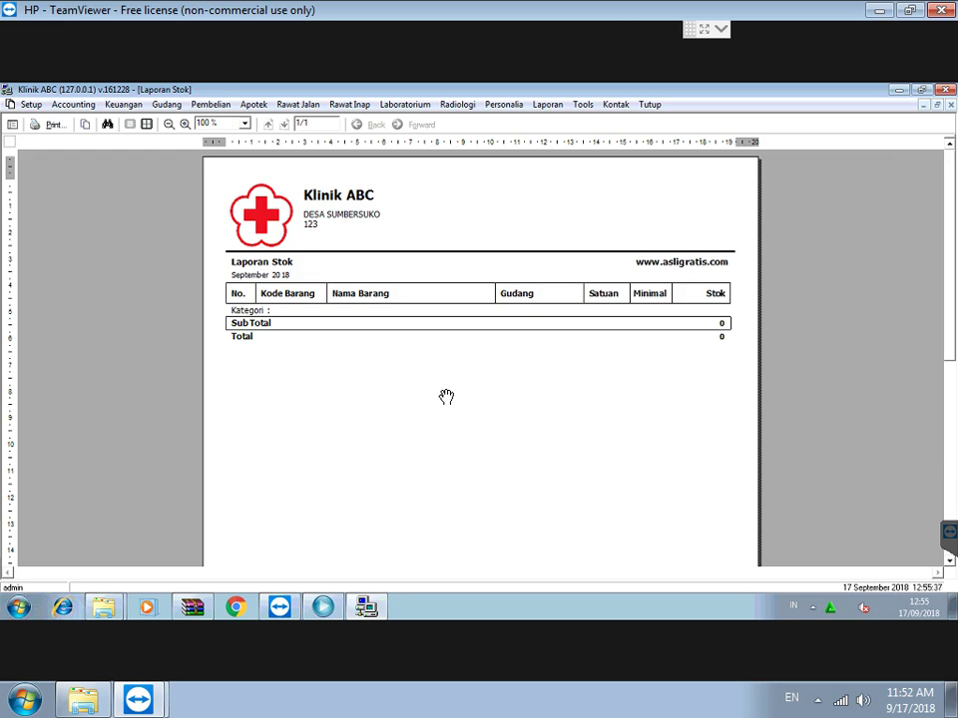
Generate the Jurnal Umum general journal with the start month set to 1 (January).
left_click(80, 105)
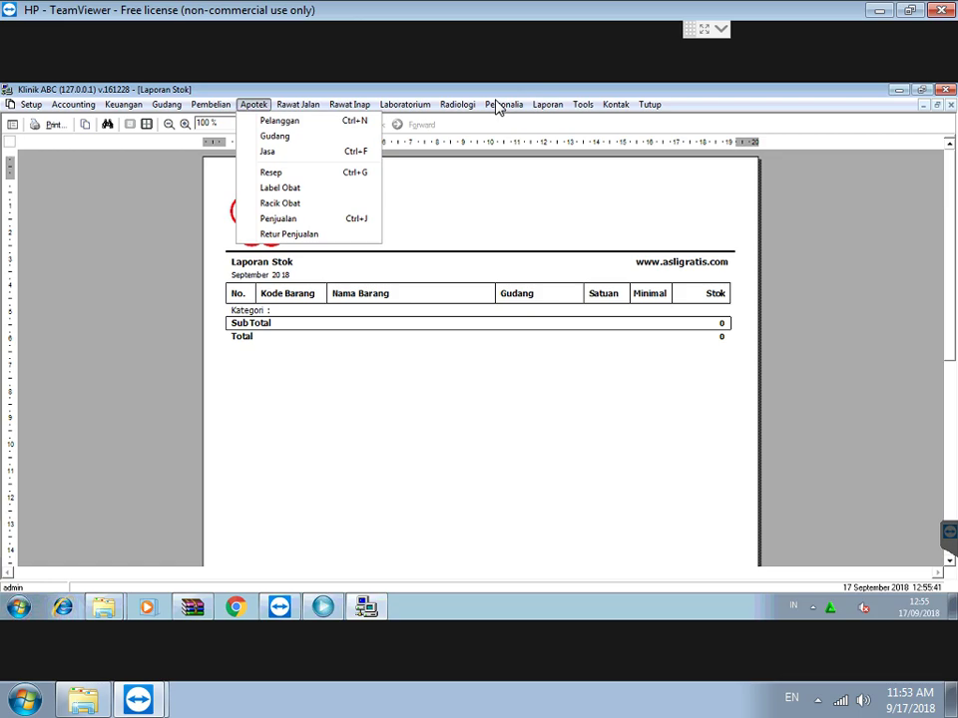
left_click(551, 106)
left_click(554, 106)
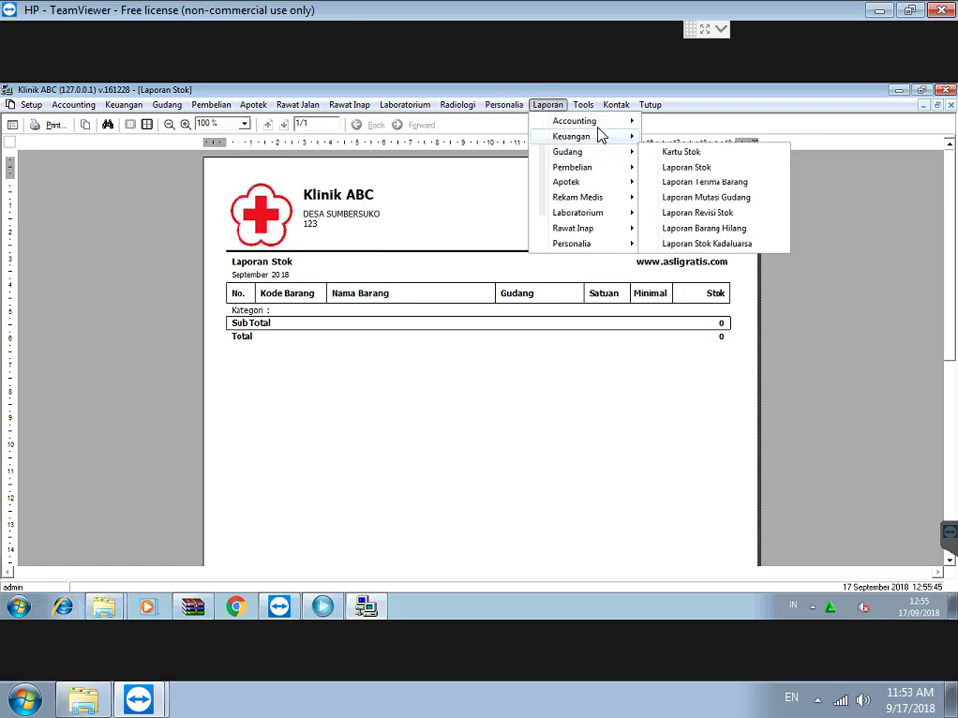
left_click(688, 179)
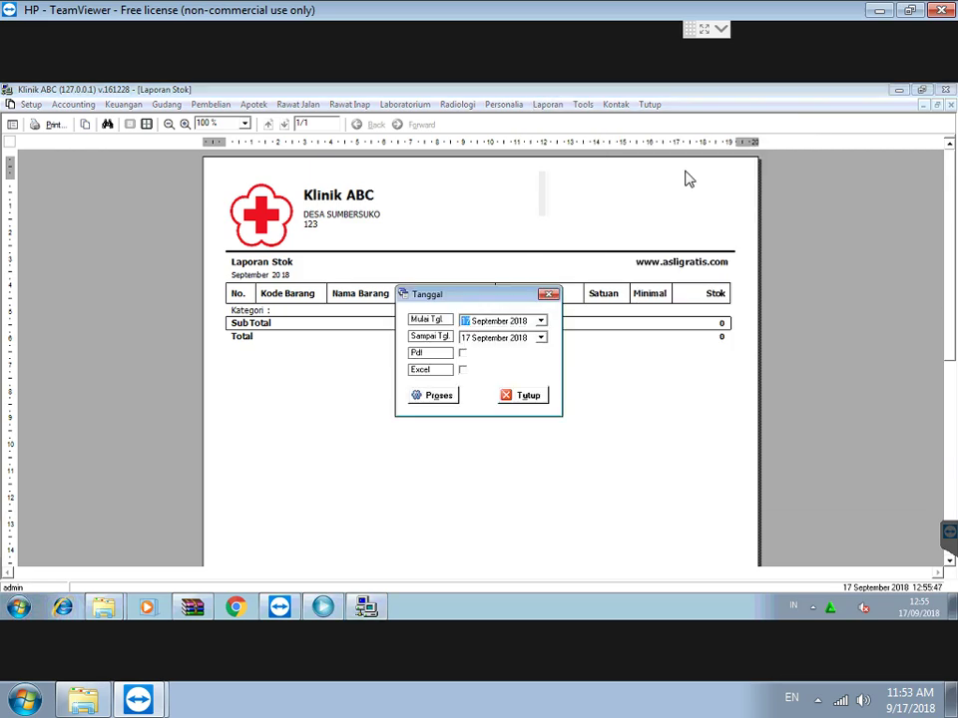
left_click(489, 320)
type("17 1")
left_click(436, 395)
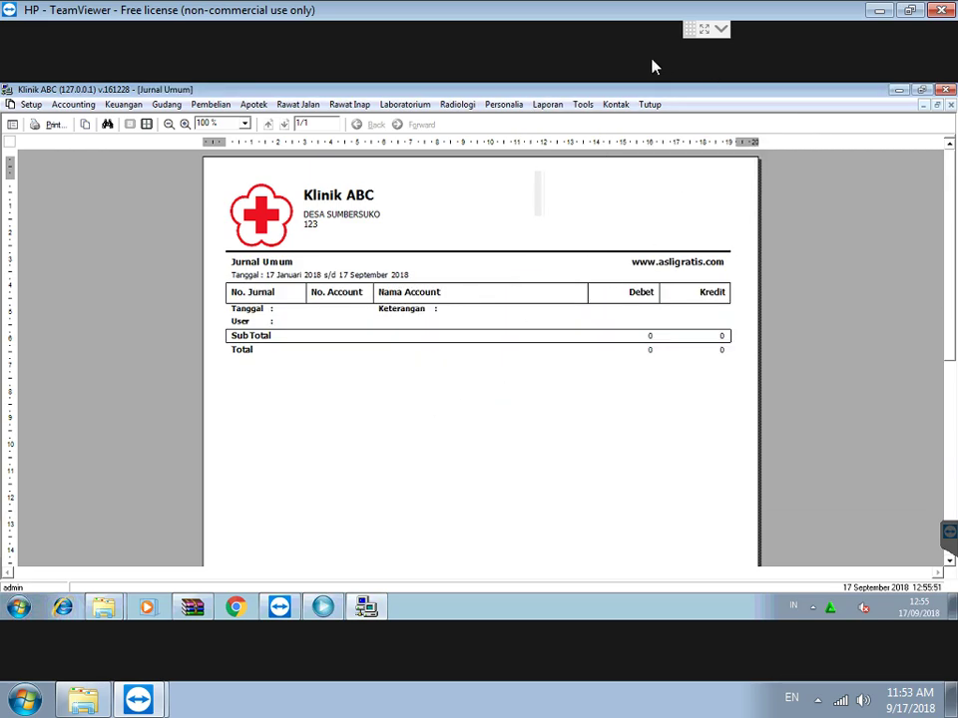
Generate the Laporan Kas cash report for 17/09/2001 to 17/09/2018.
left_click(547, 104)
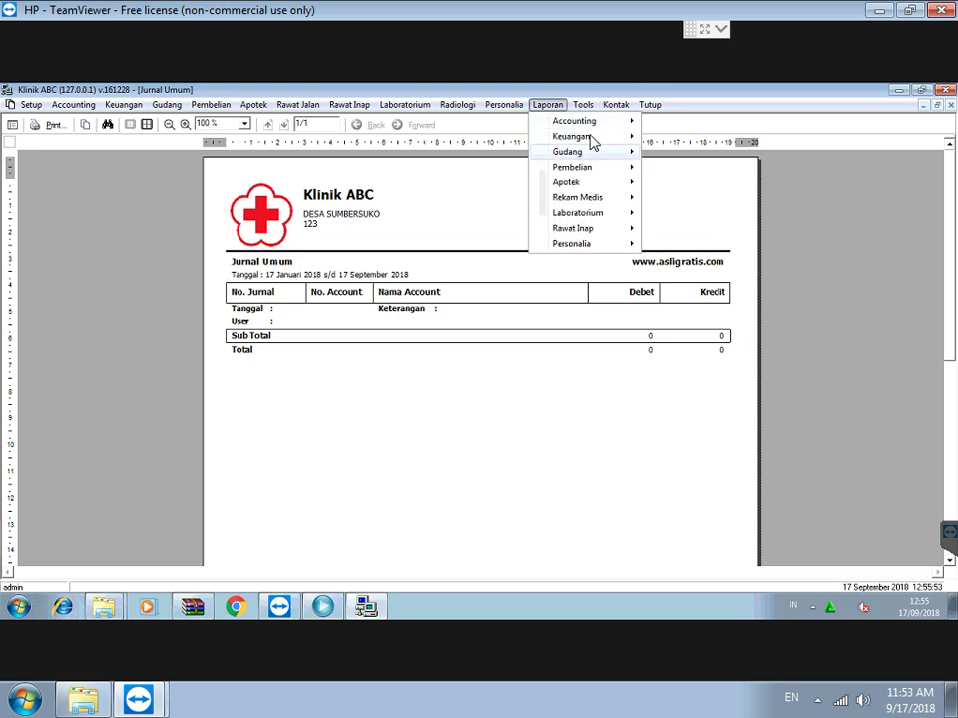
mouse_move(610, 136)
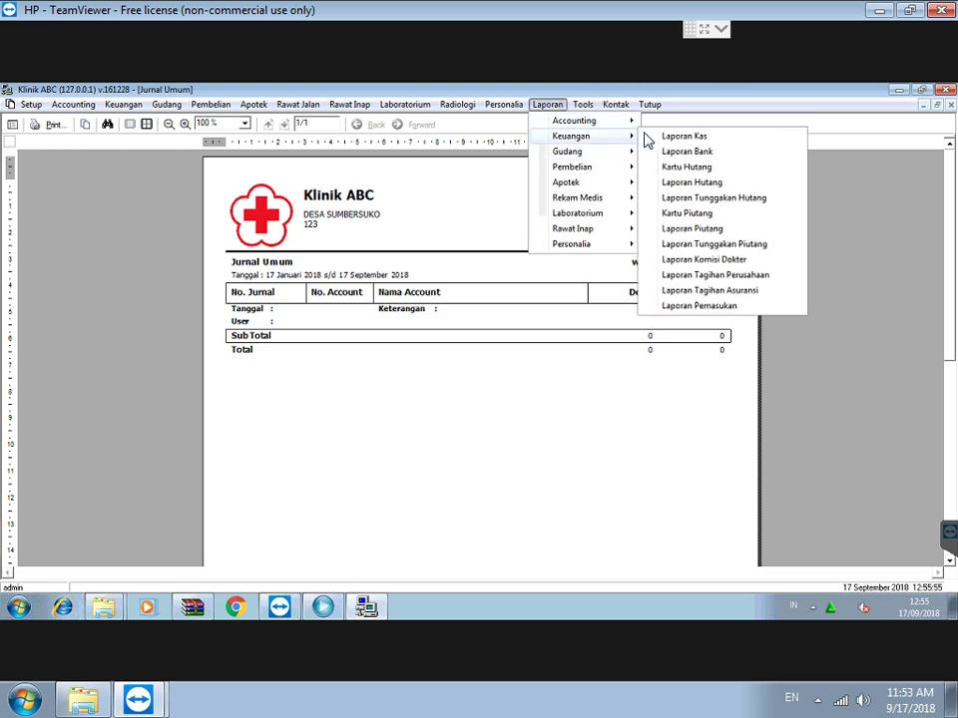
left_click(686, 141)
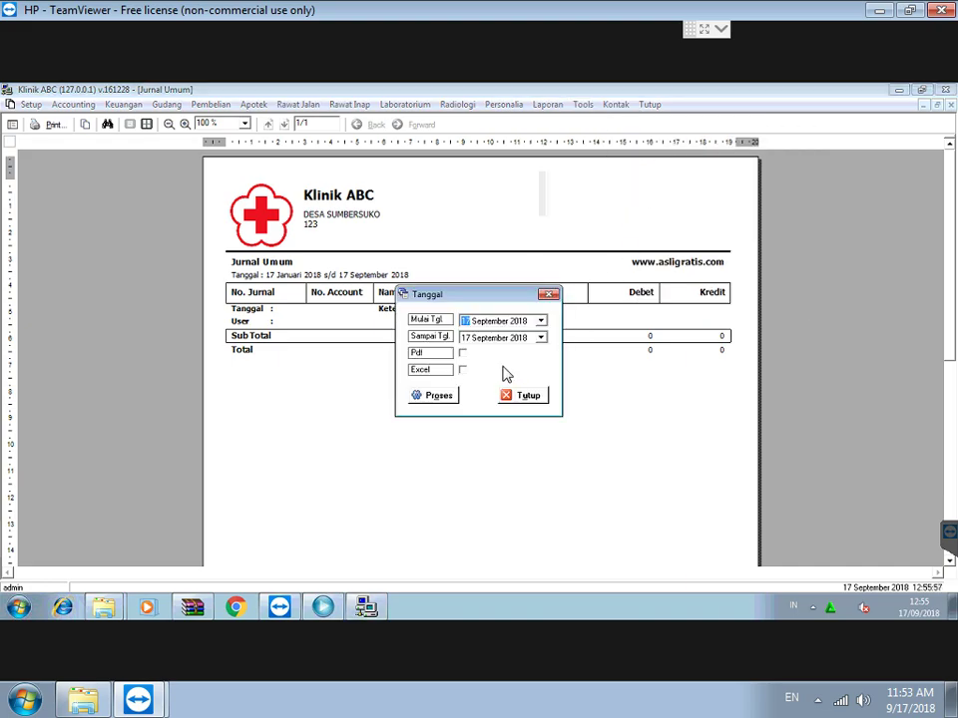
left_click(518, 320)
left_click(430, 398)
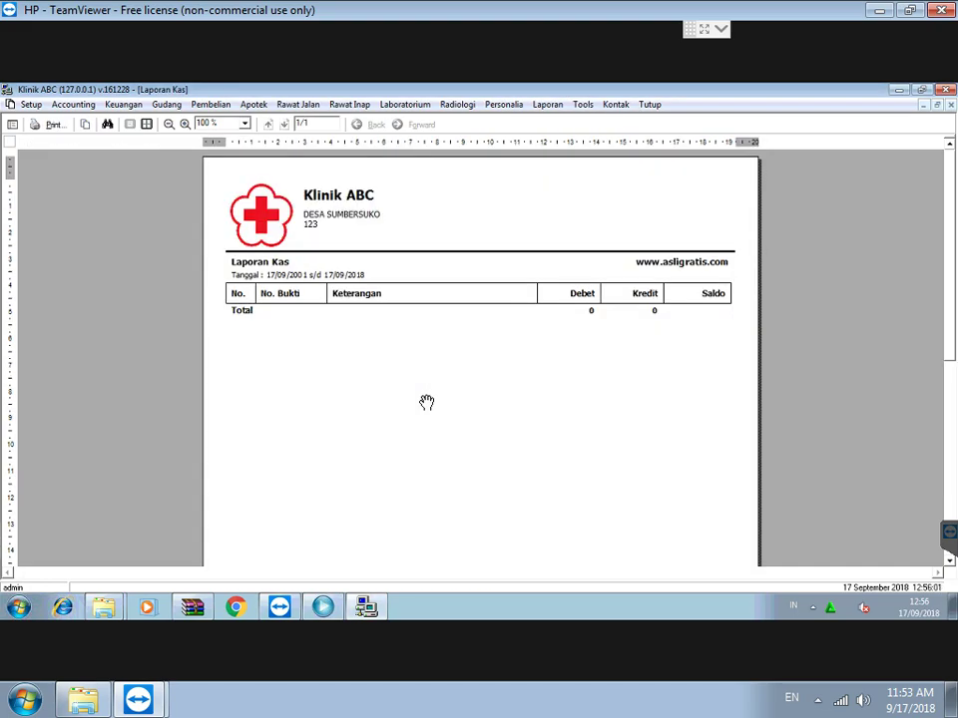